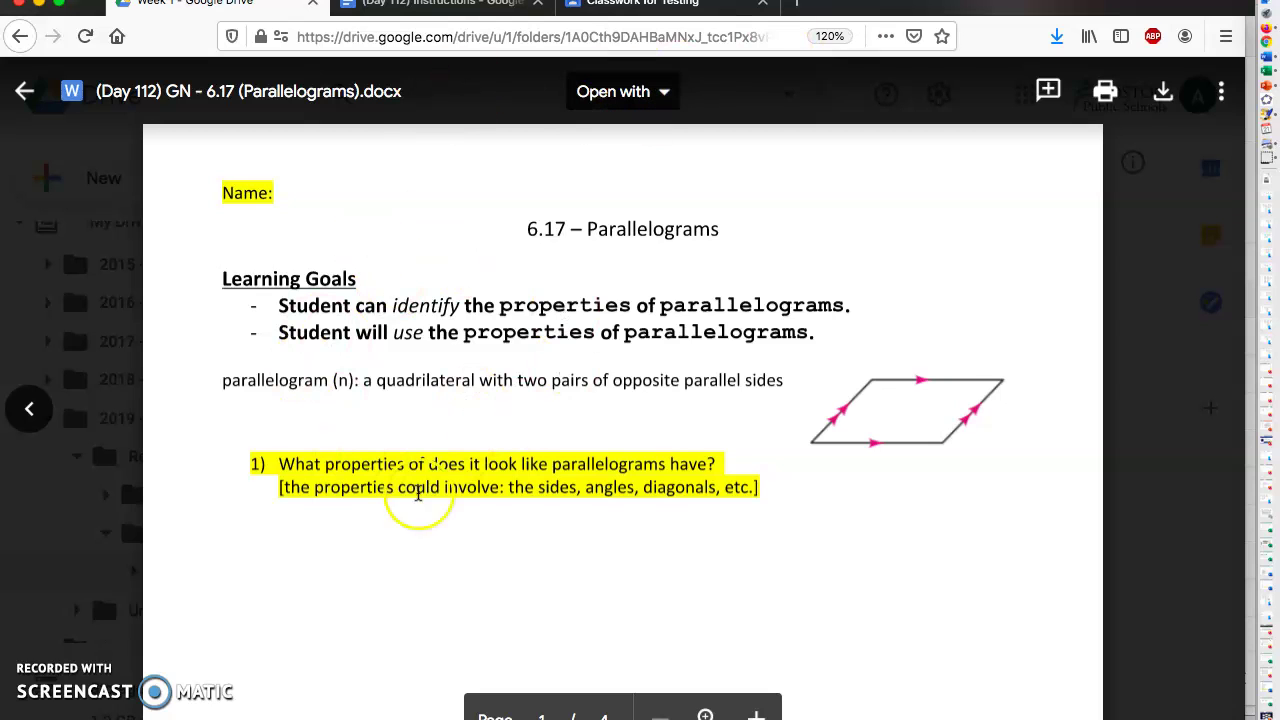
Open the file (Day 112) GN - 6.17 (Parallelograms).docx in Google Docs.
left_click(665, 91)
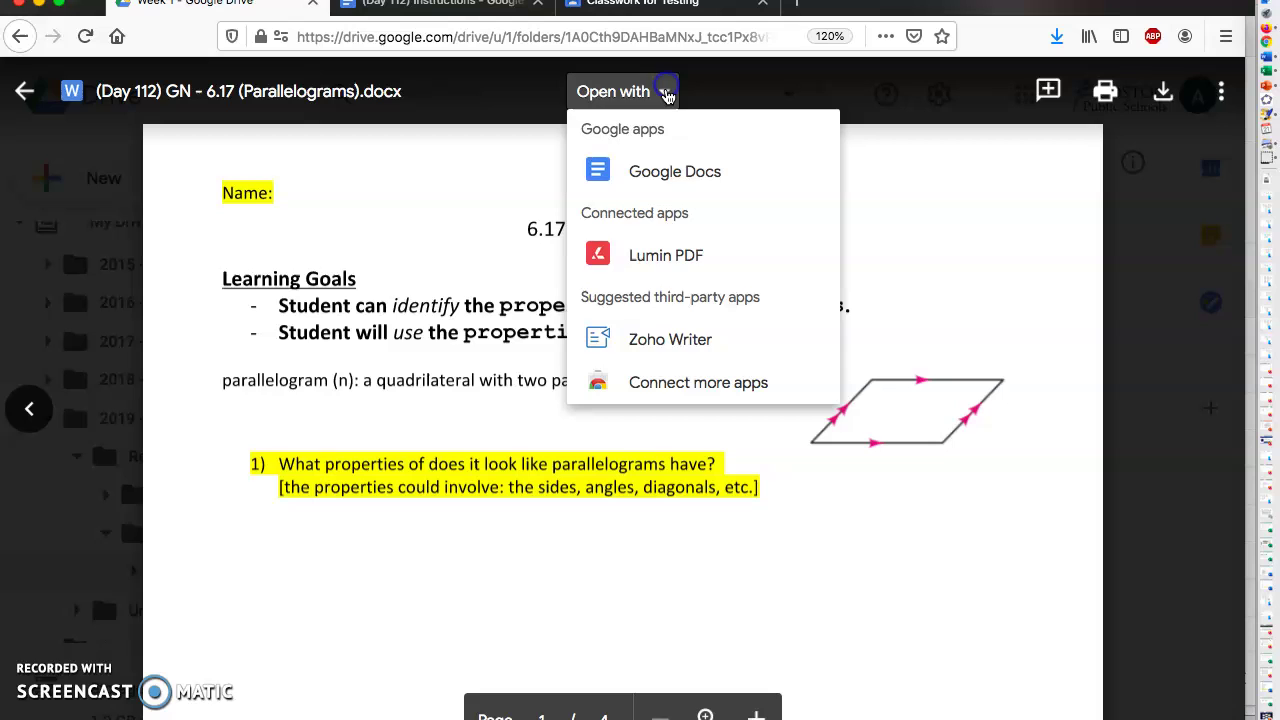
left_click(674, 174)
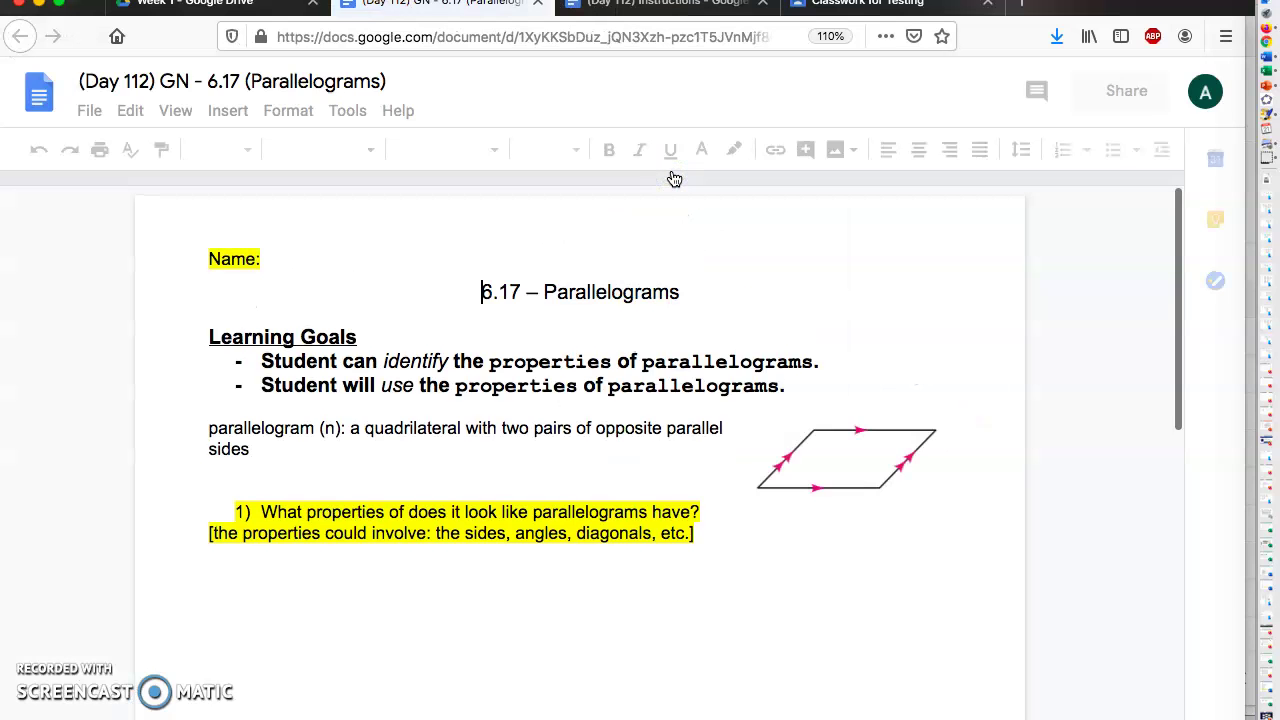
left_click(601, 305)
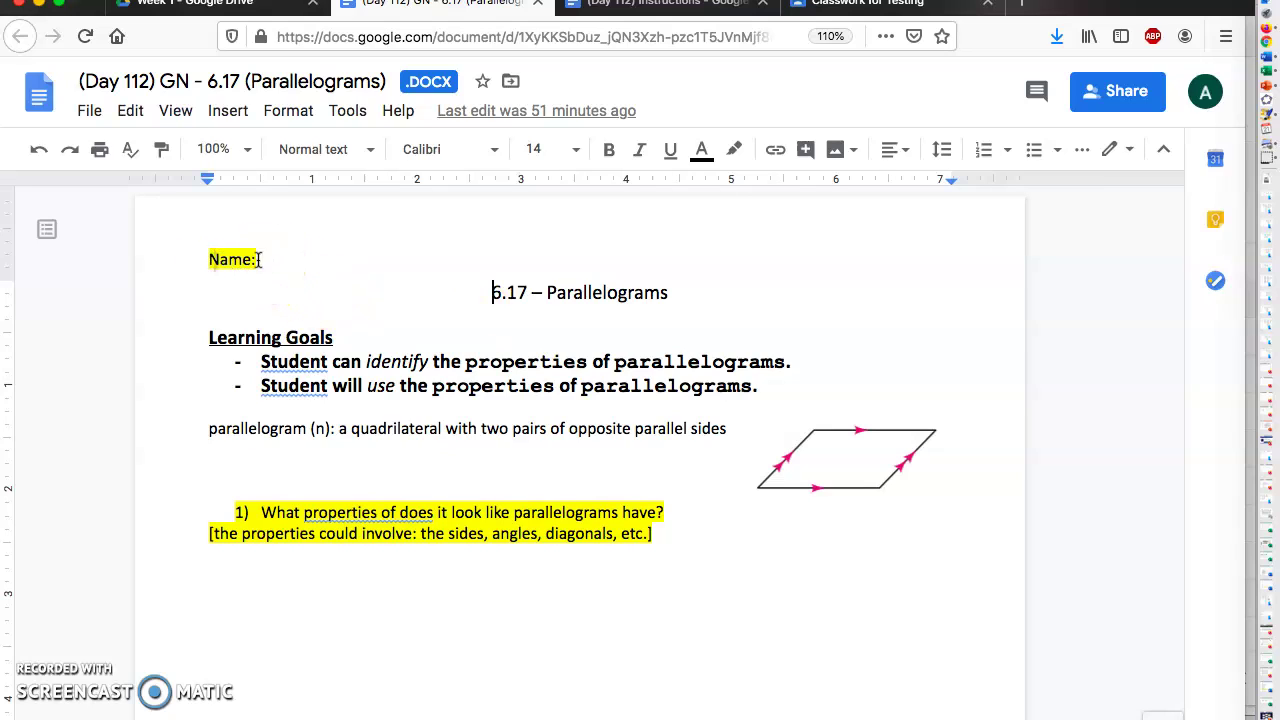
Examine the yellow-highlighted Name field and the cyan-highlighted drawing instruction below question 2.
left_click(266, 256)
left_click(231, 259)
left_click(289, 364)
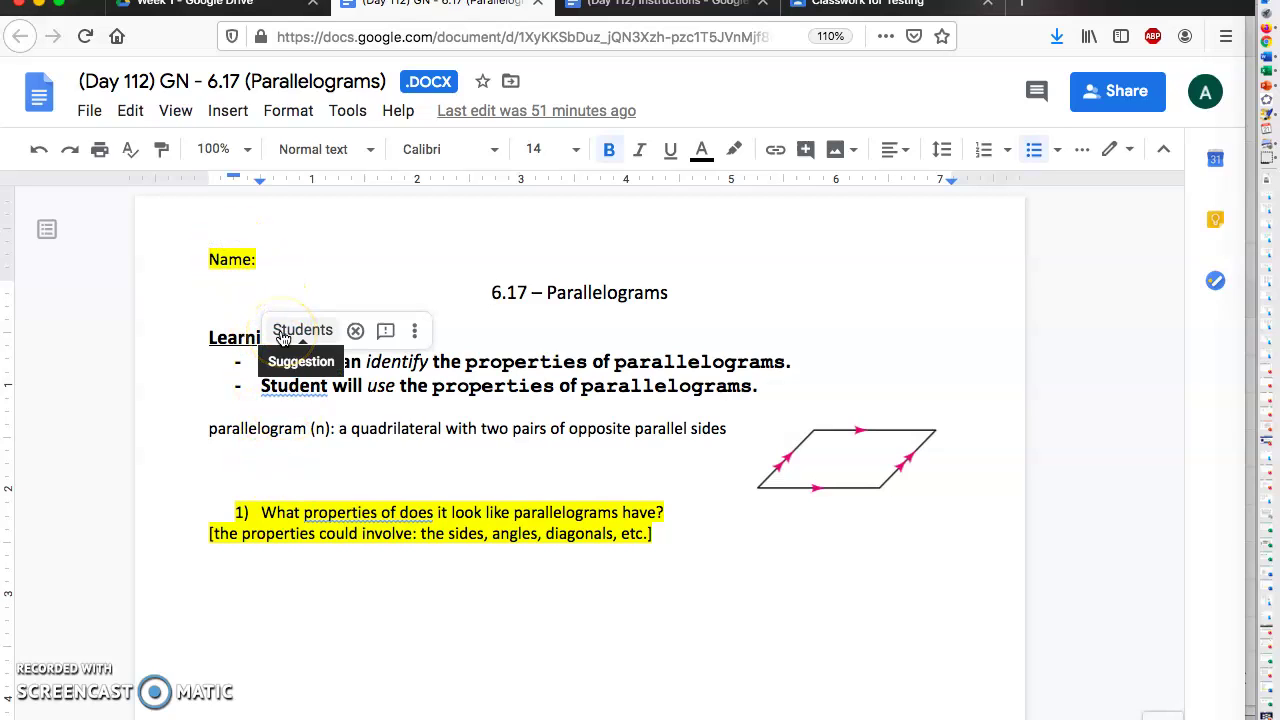
left_click(394, 432)
scroll(400, 440, "down", 5)
left_click(228, 514)
left_click_drag(210, 515, 464, 520)
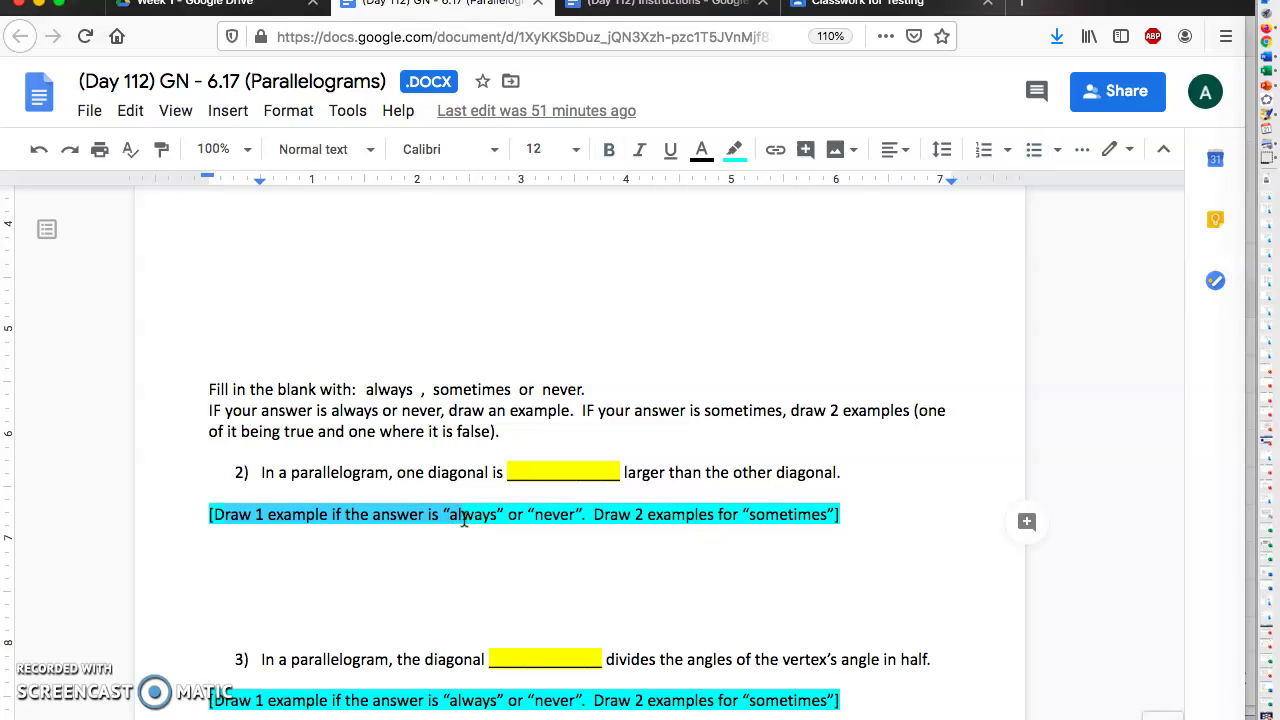
left_click(462, 518)
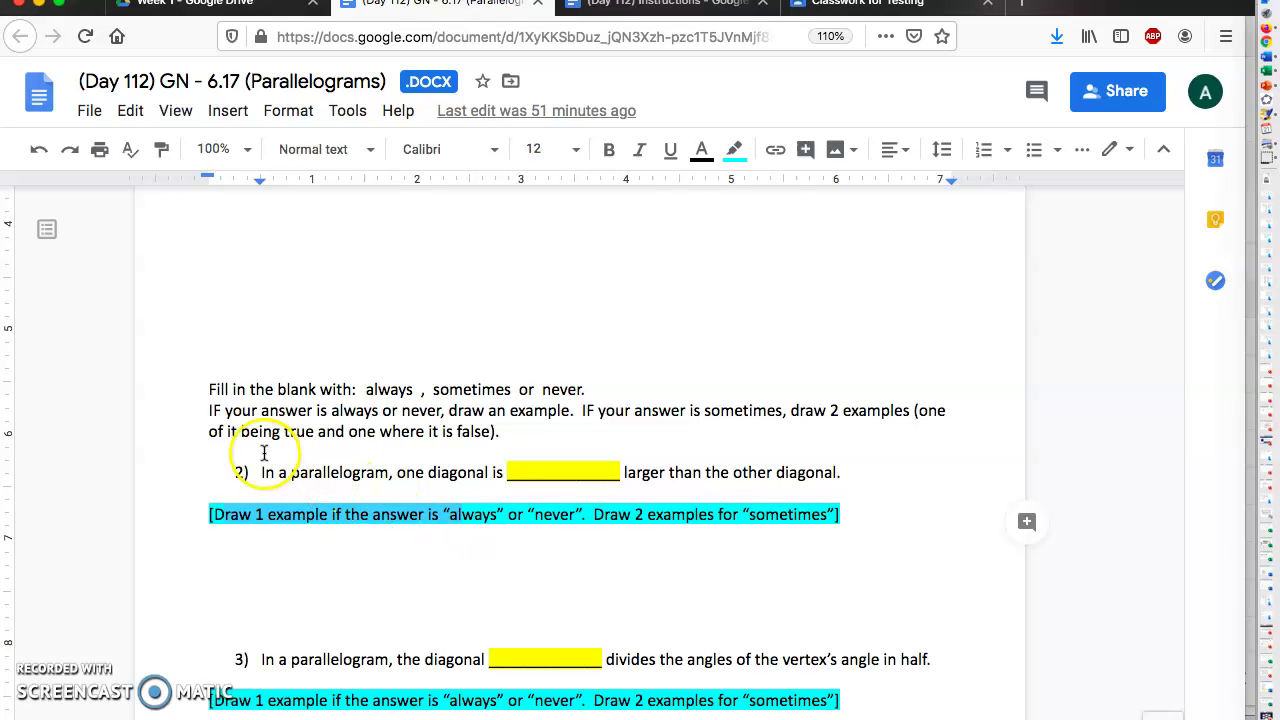
Examine question 2's statement, its yellow answer blank and the rule for drawing one or two examples.
left_click_drag(243, 471, 330, 488)
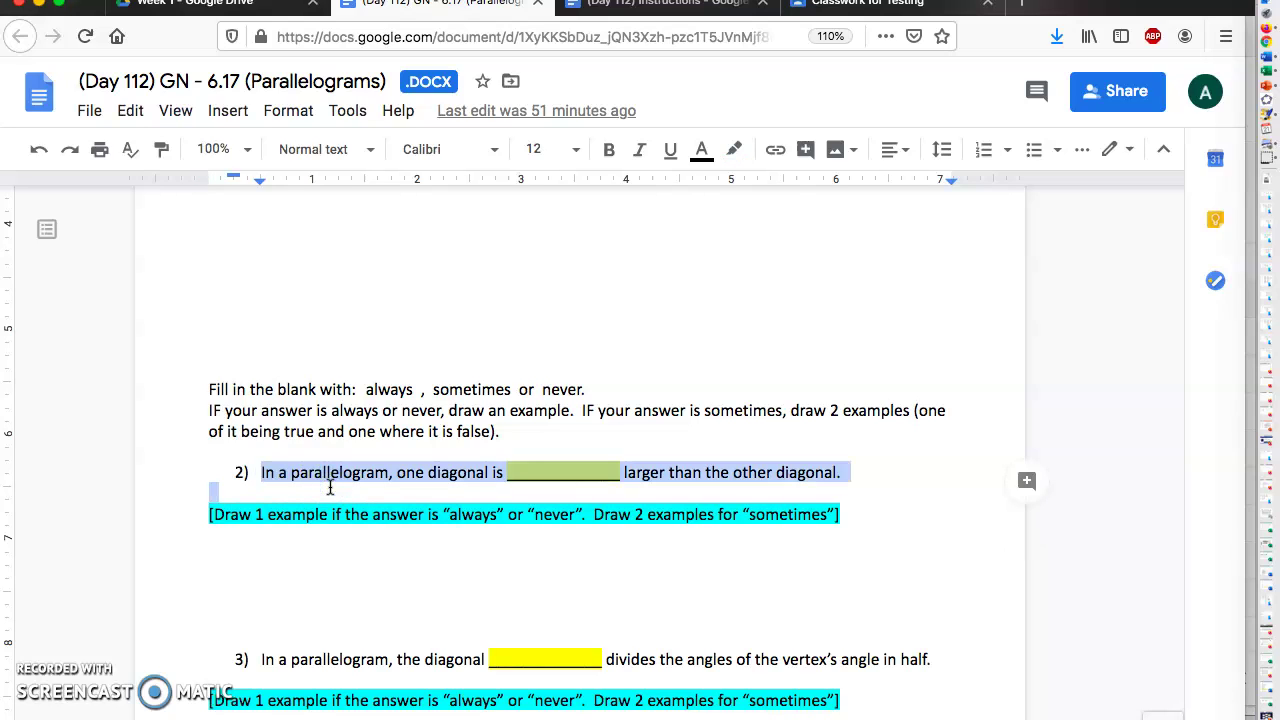
left_click(238, 476)
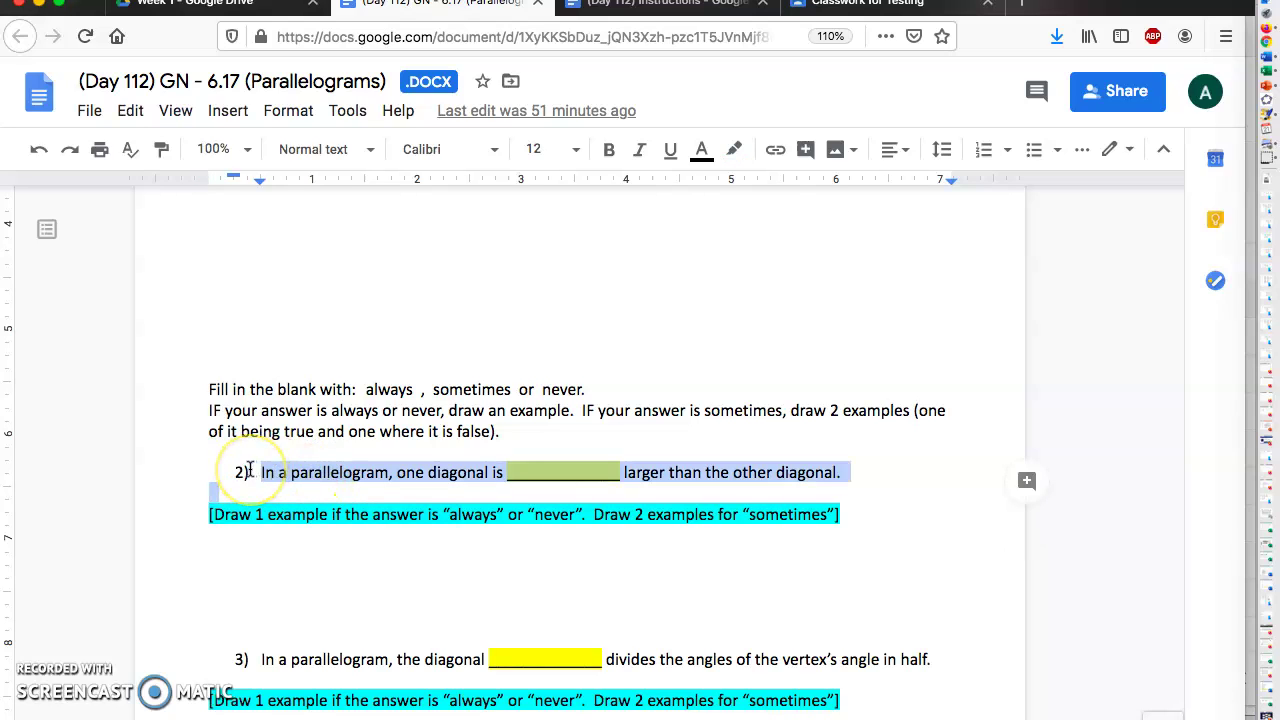
scroll(253, 467, "down", 3)
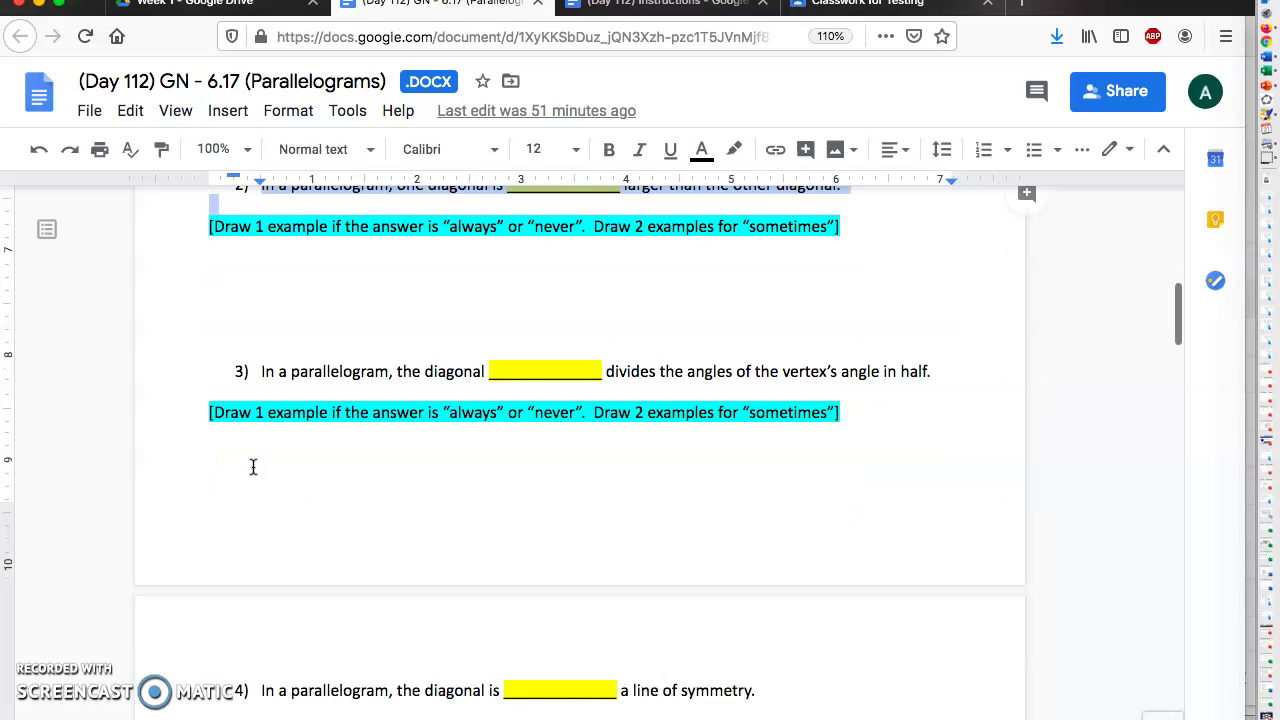
scroll(253, 467, "up", 3)
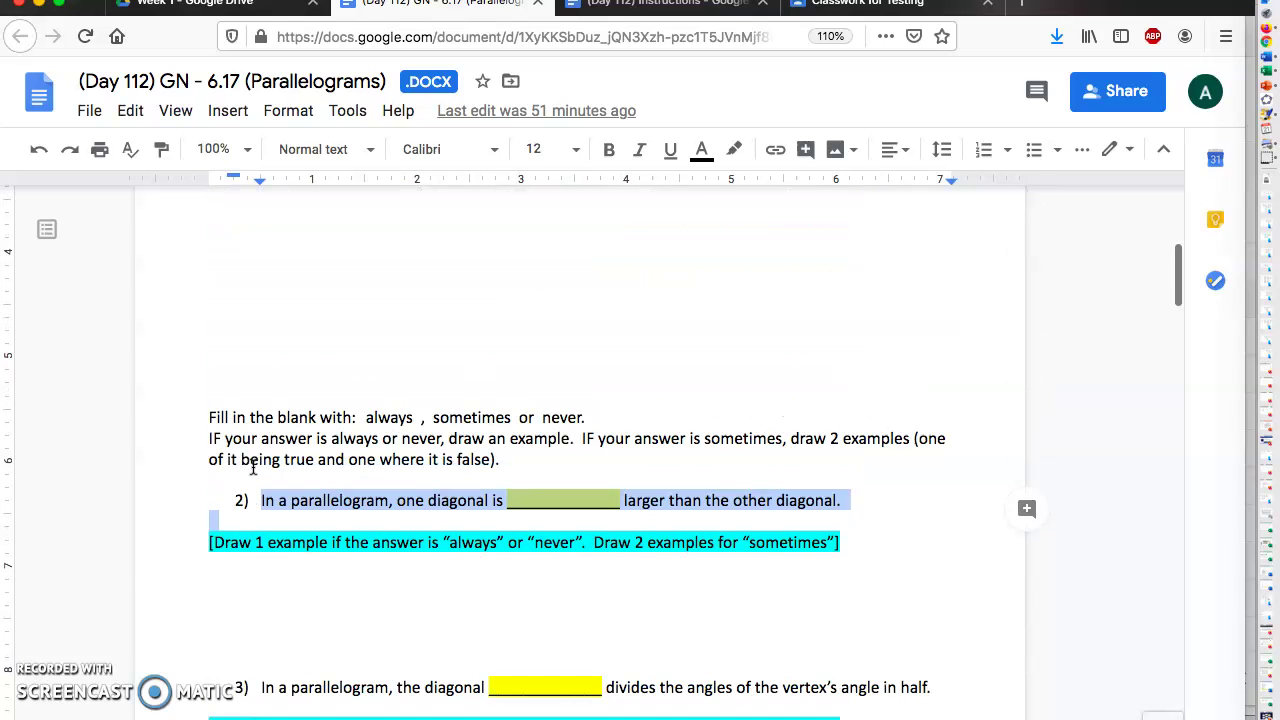
left_click(557, 496)
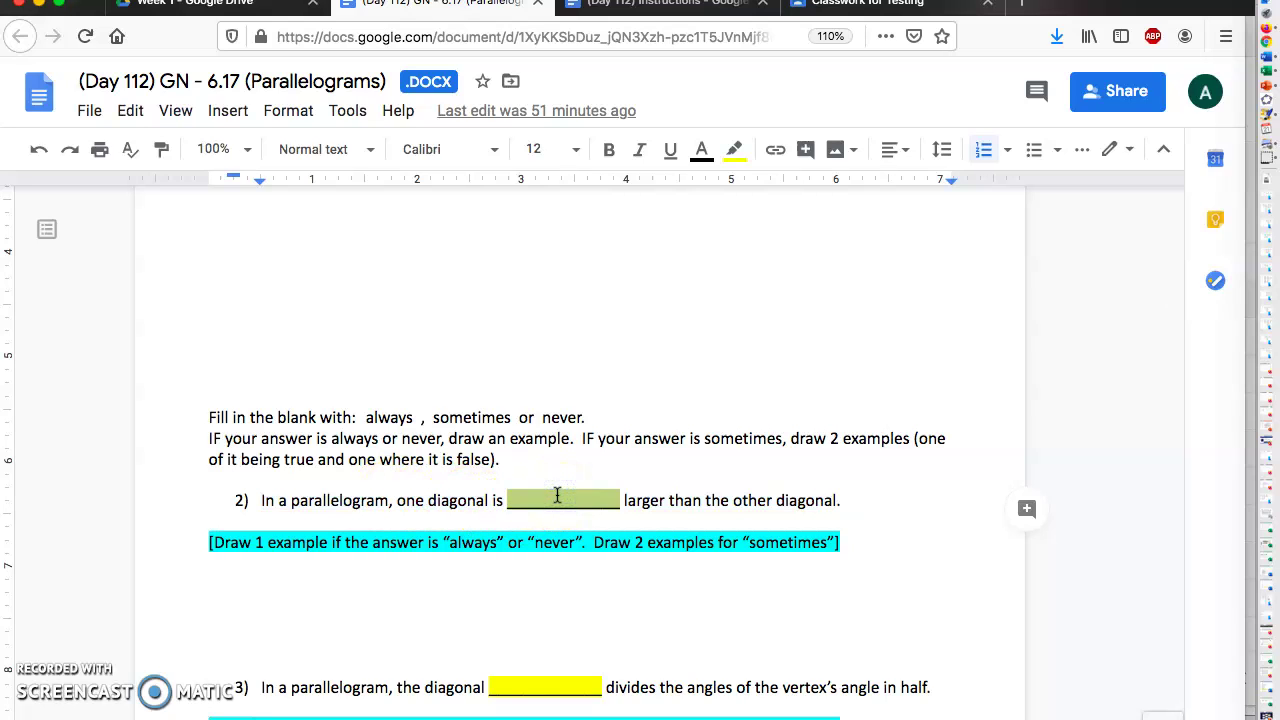
left_click_drag(406, 537, 483, 541)
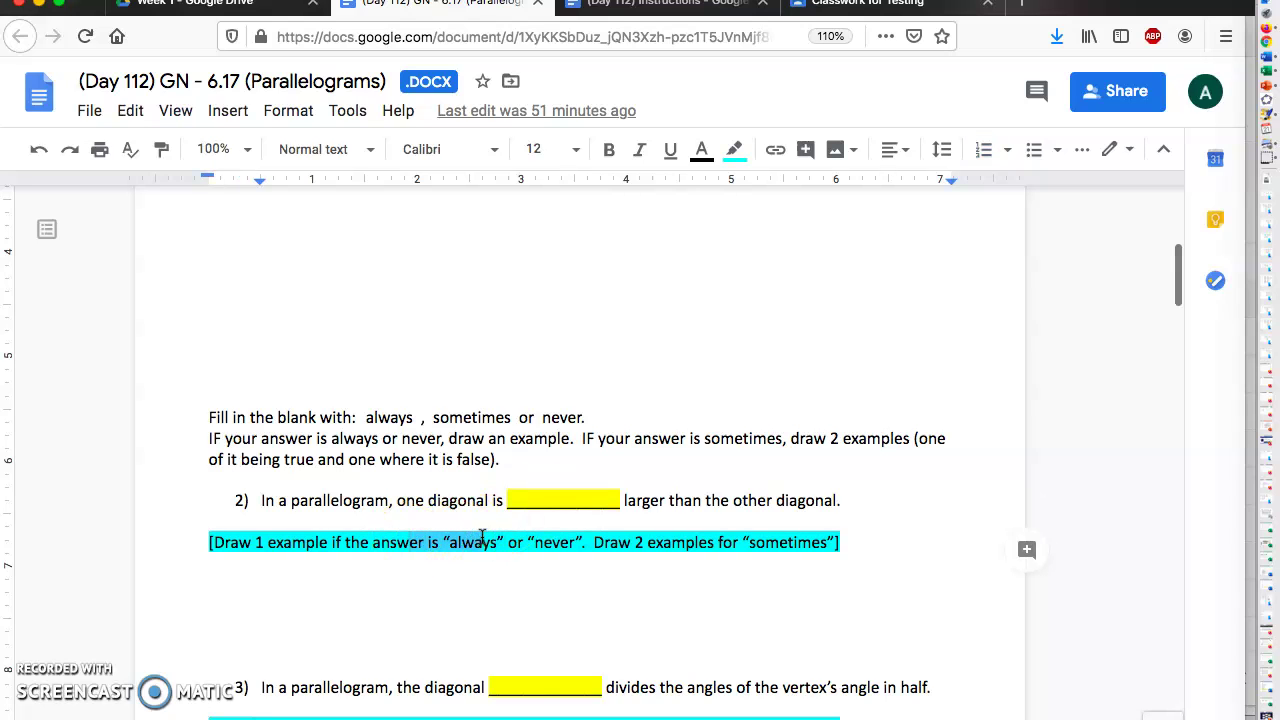
left_click(525, 499)
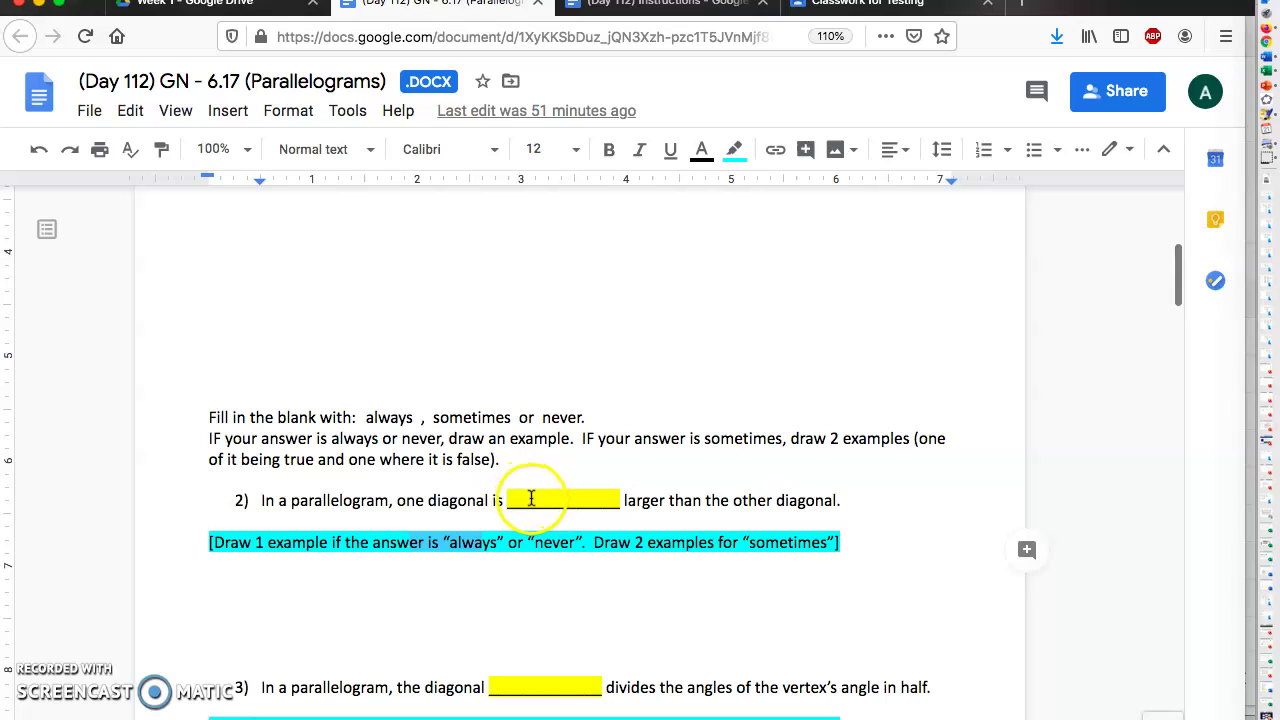
triple_click(531, 499)
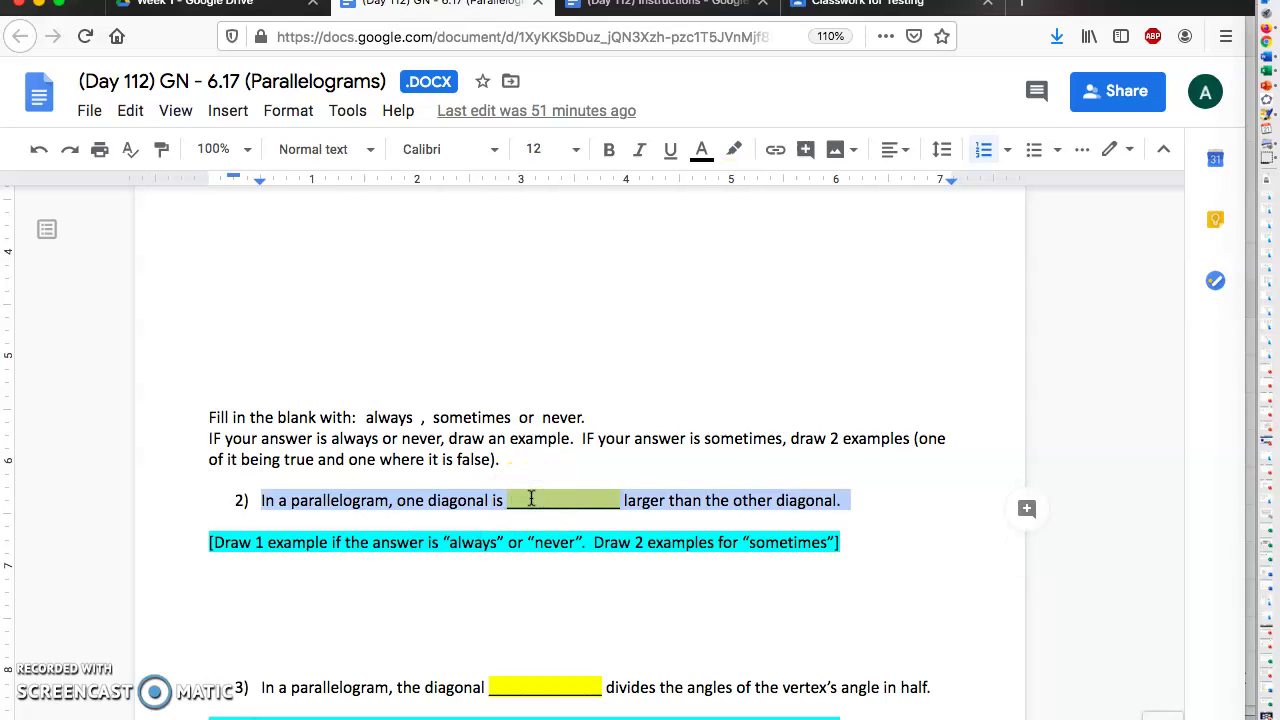
left_click_drag(531, 499, 415, 541)
left_click_drag(415, 541, 429, 535)
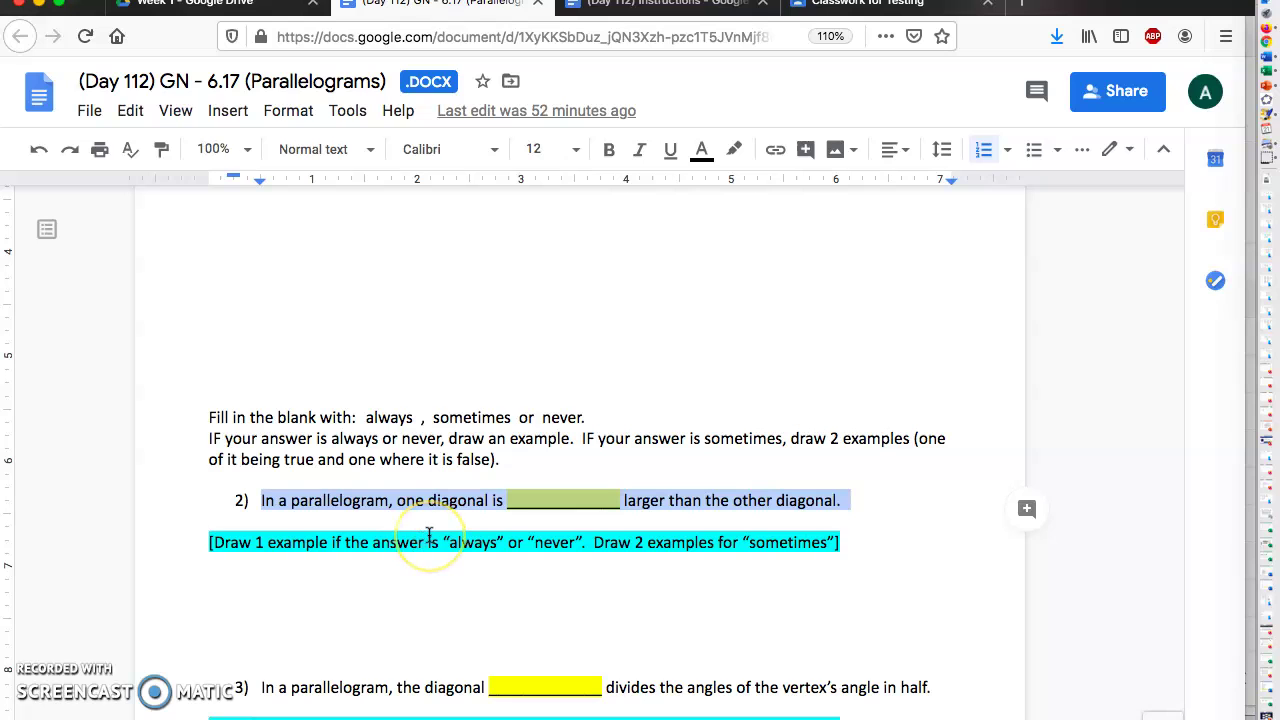
Review the 6.17 – Parallelograms title, the definition of a parallelogram and the word "quadrilateral" on the first page.
scroll(432, 528, "up", 5)
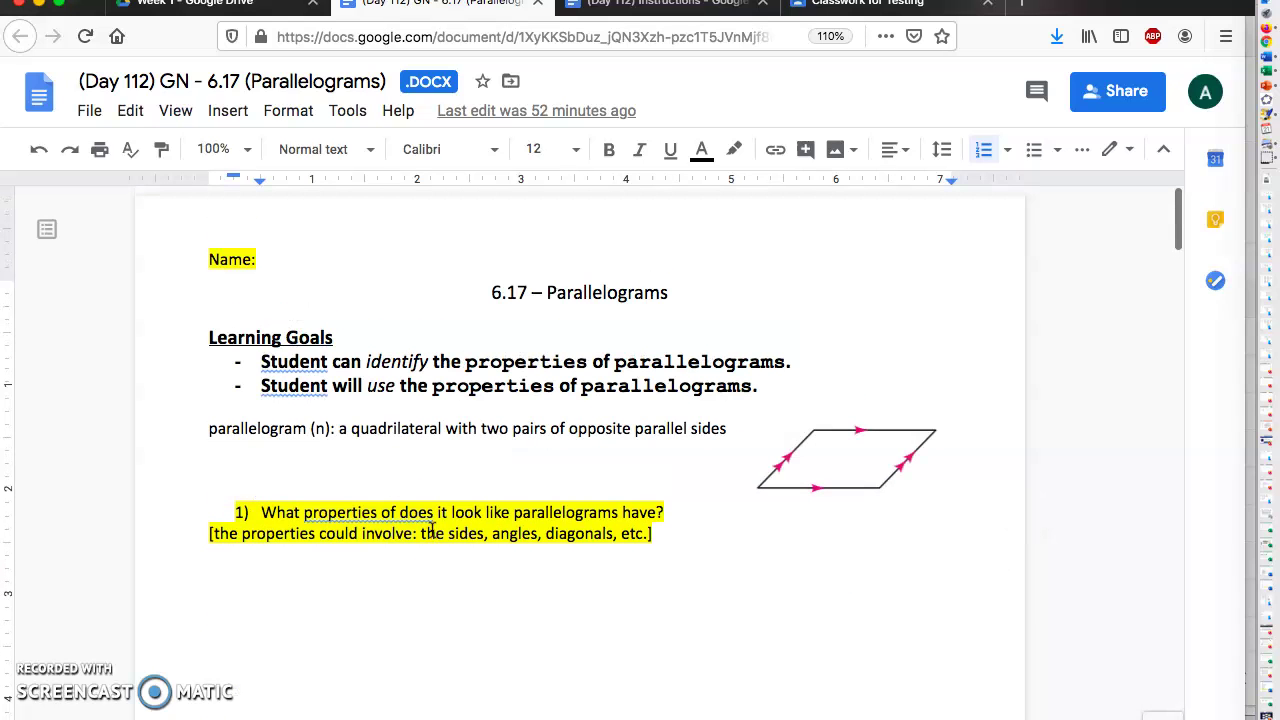
left_click(391, 358)
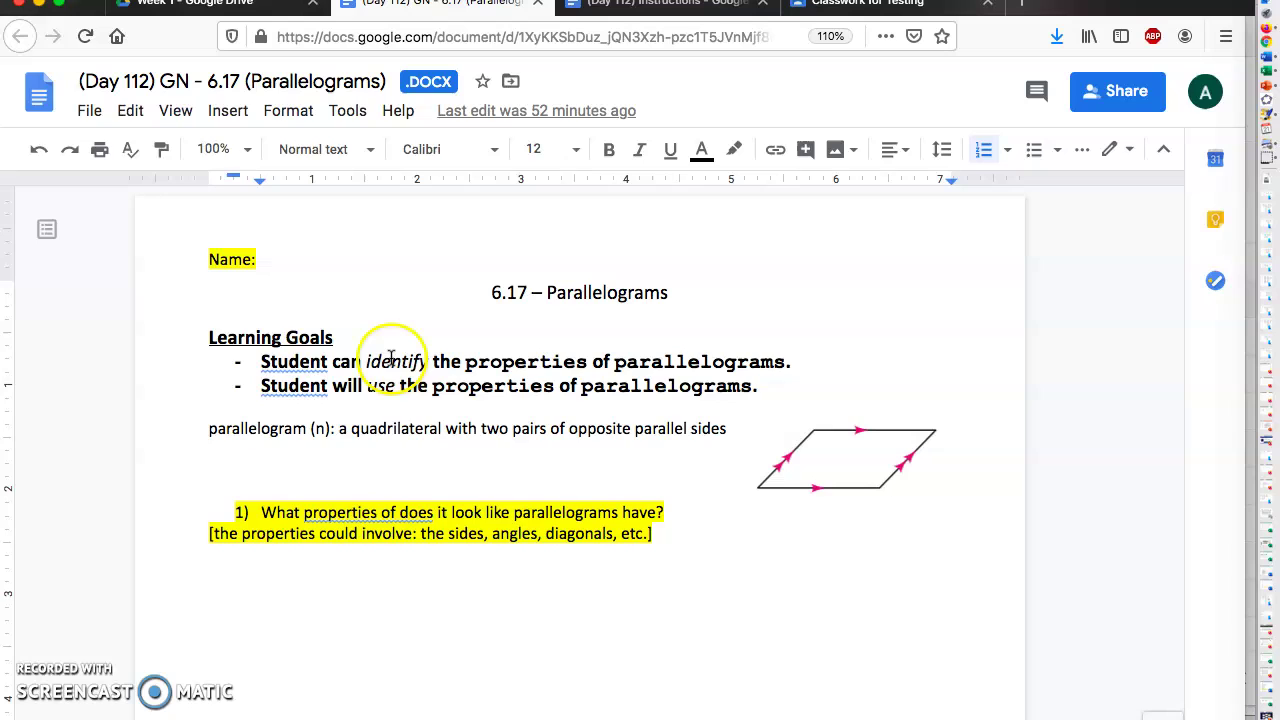
left_click(491, 290)
left_click(606, 290, "shift")
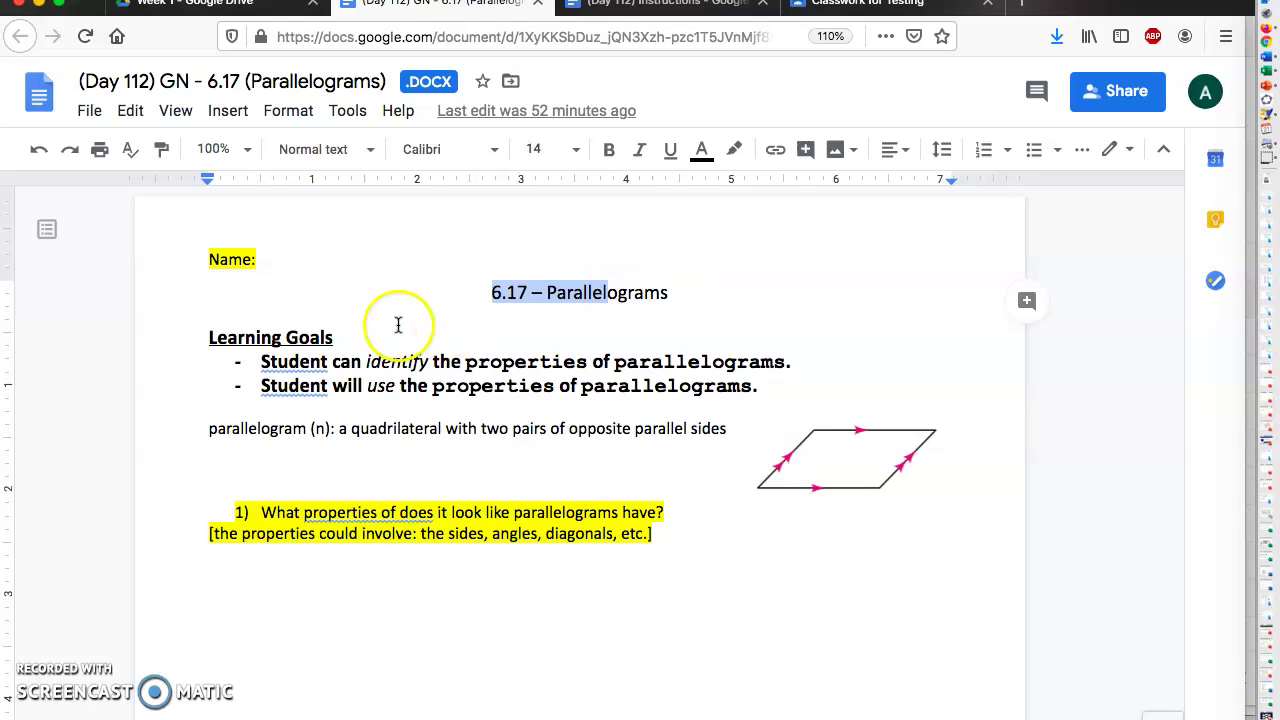
left_click_drag(209, 430, 722, 427)
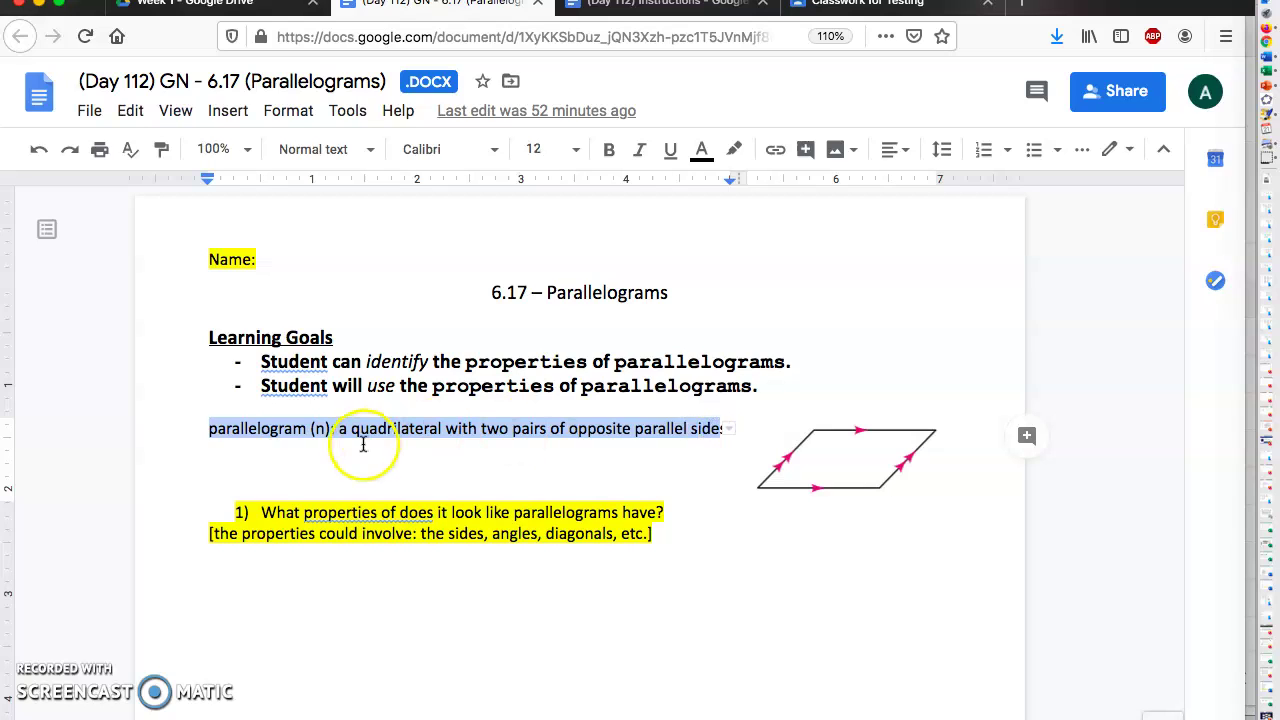
double_click(386, 424)
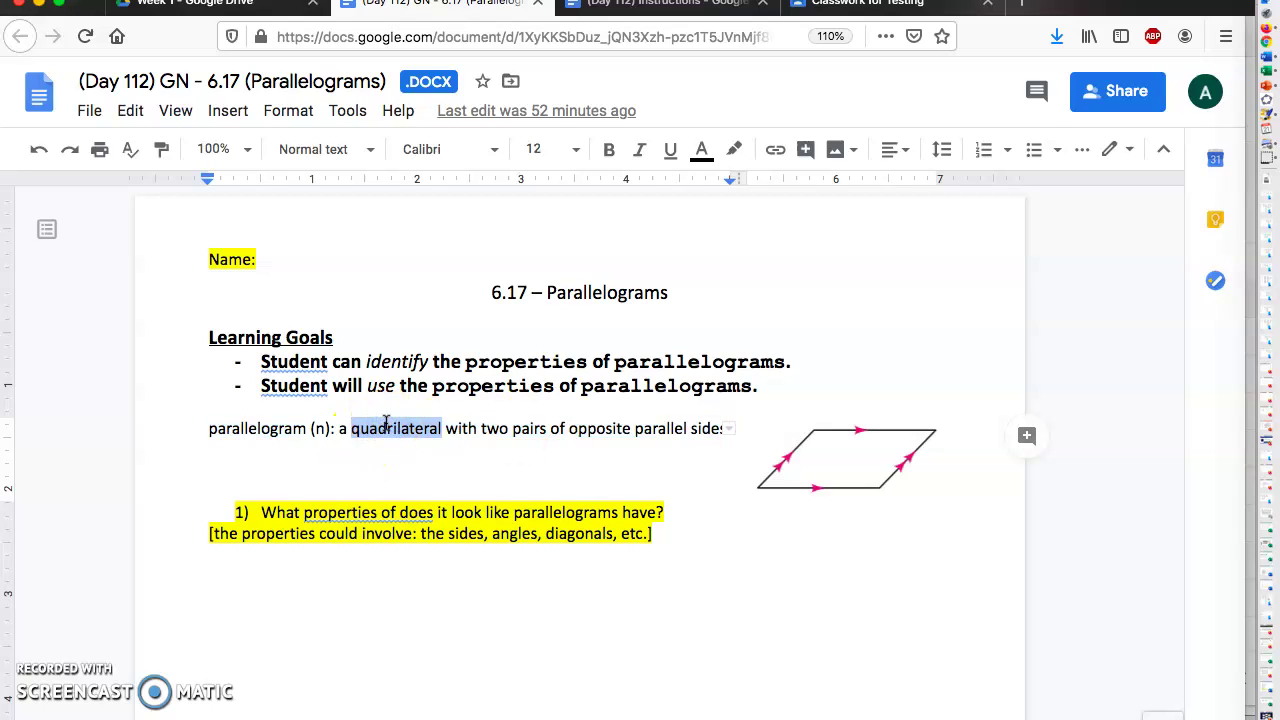
left_click_drag(806, 423, 815, 431)
Examine question 1 and its hint words "sides", "angles" and "diagonals".
left_click(652, 533)
left_click_drag(625, 533, 438, 520)
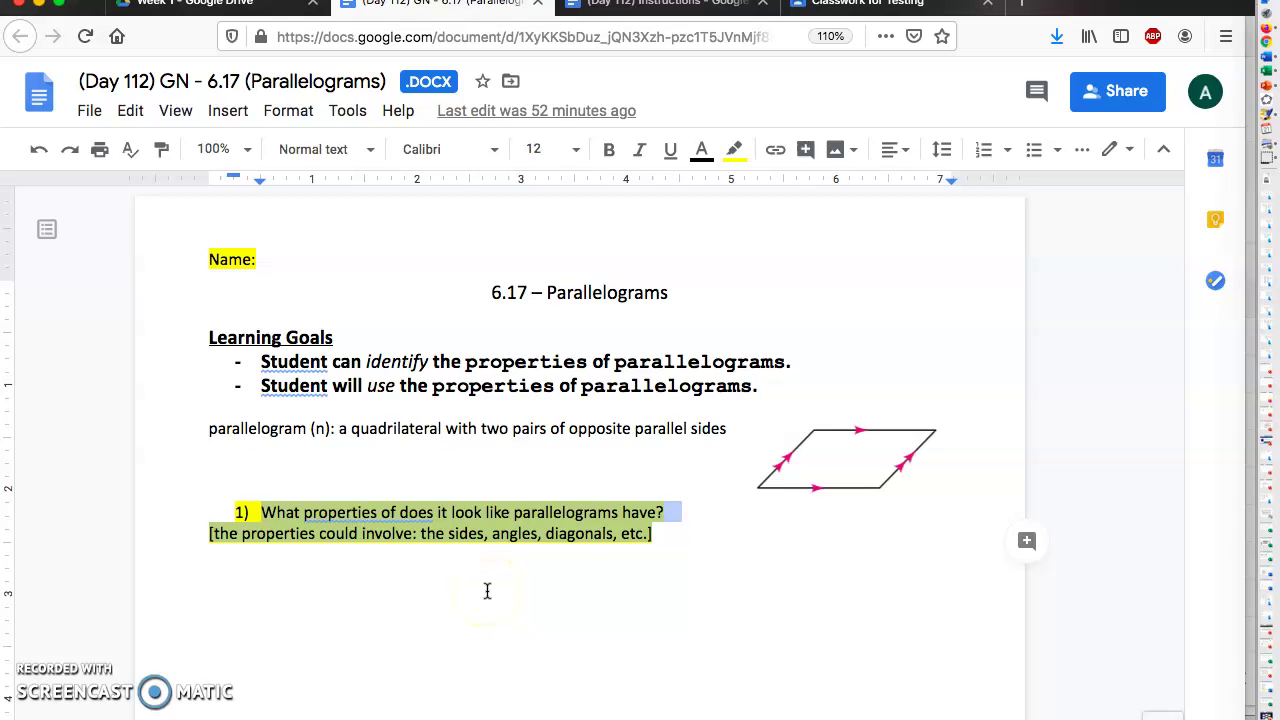
left_click(476, 515)
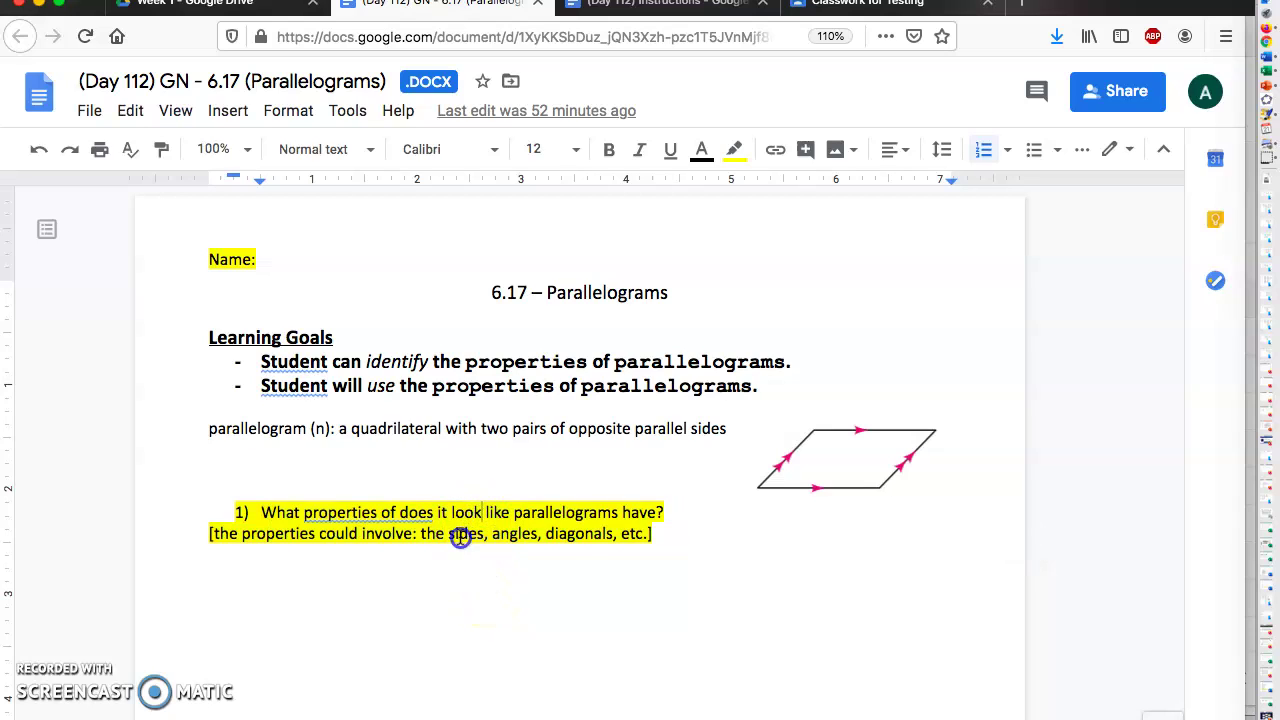
double_click(463, 534)
double_click(514, 534)
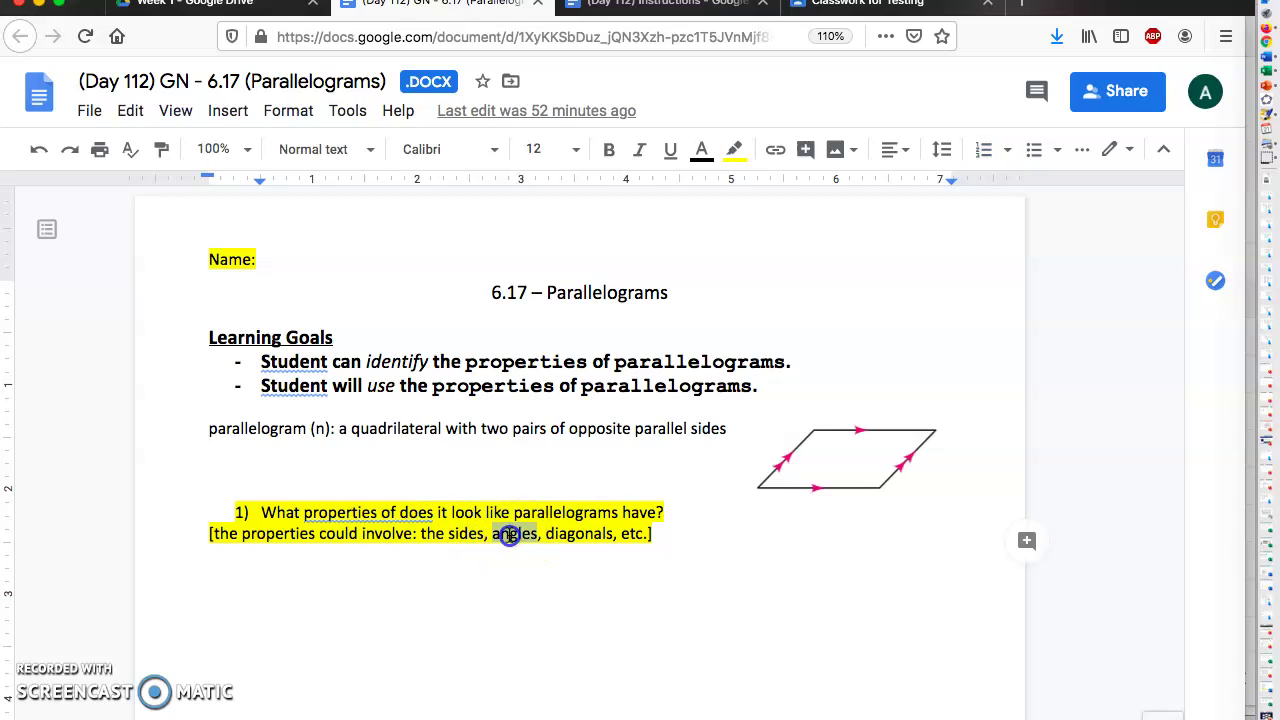
left_click(578, 533)
double_click(578, 533)
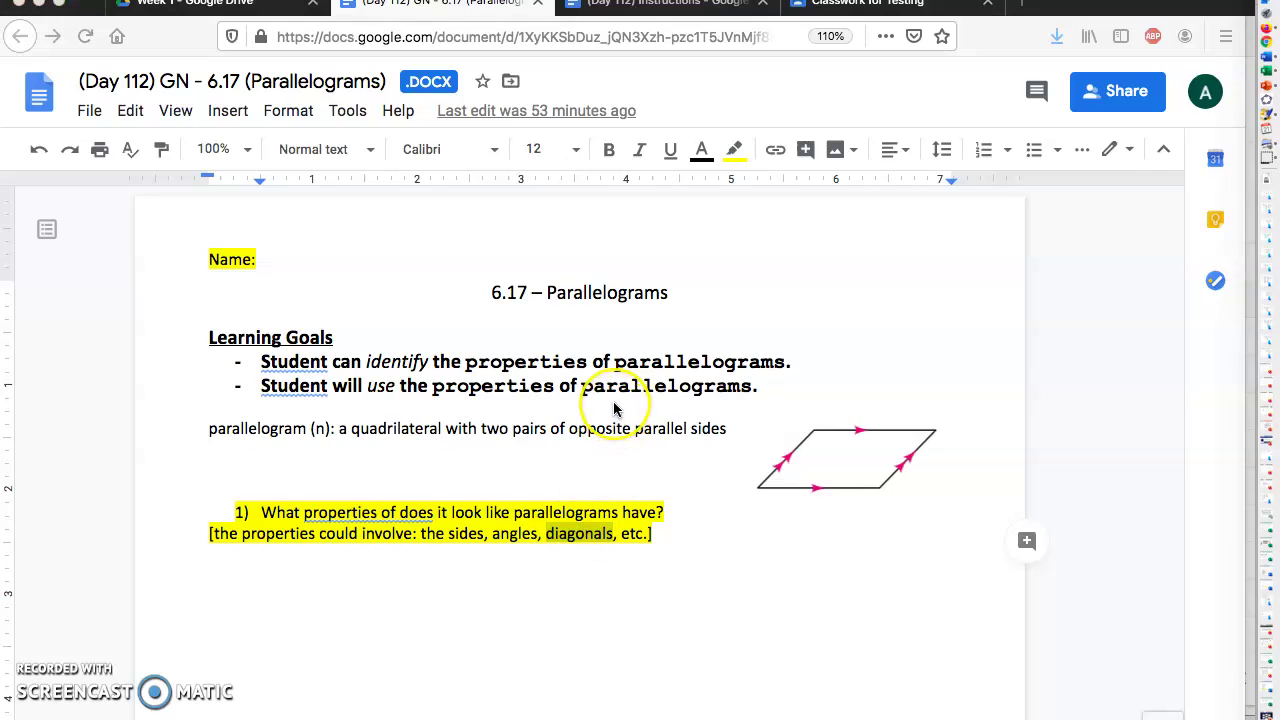
Switch to the paint program and draw diagonals AC and DB across parallelogram ABCD with the Line tool.
key("super+Tab")
left_click(66, 142)
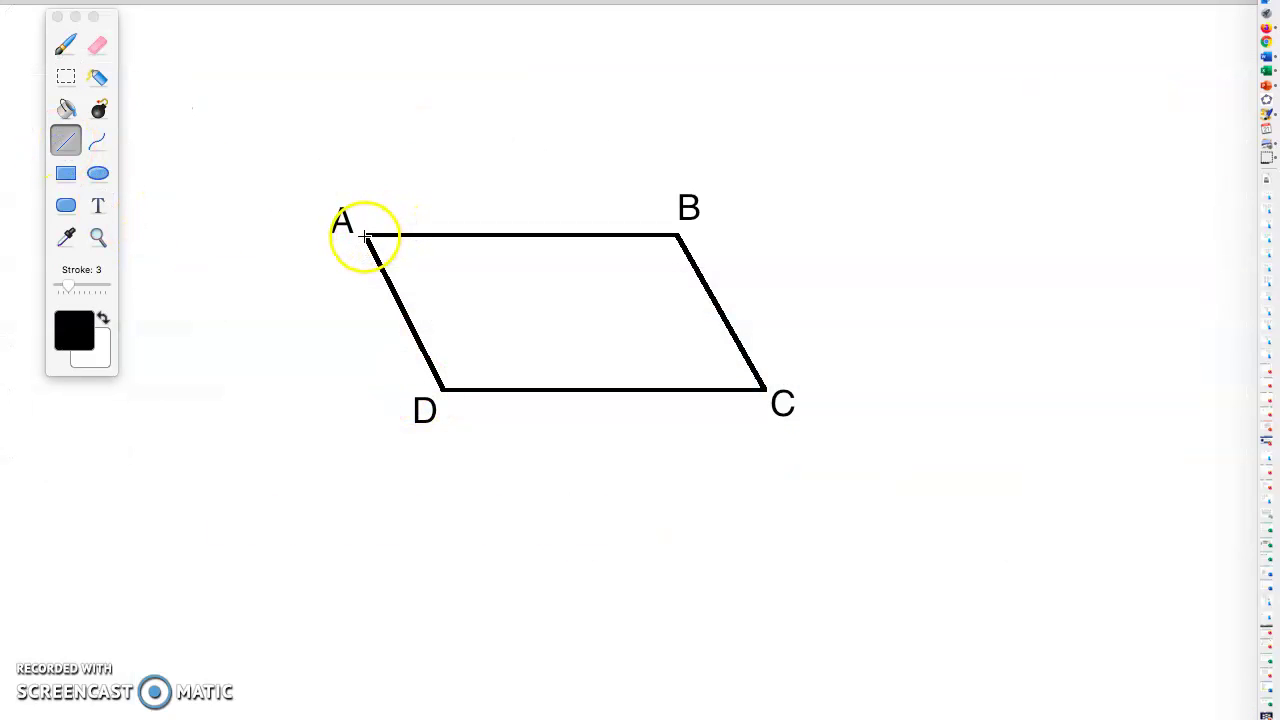
mouse_move(367, 235)
left_mouse_down()
mouse_move(688, 335)
mouse_move(762, 388)
left_mouse_up()
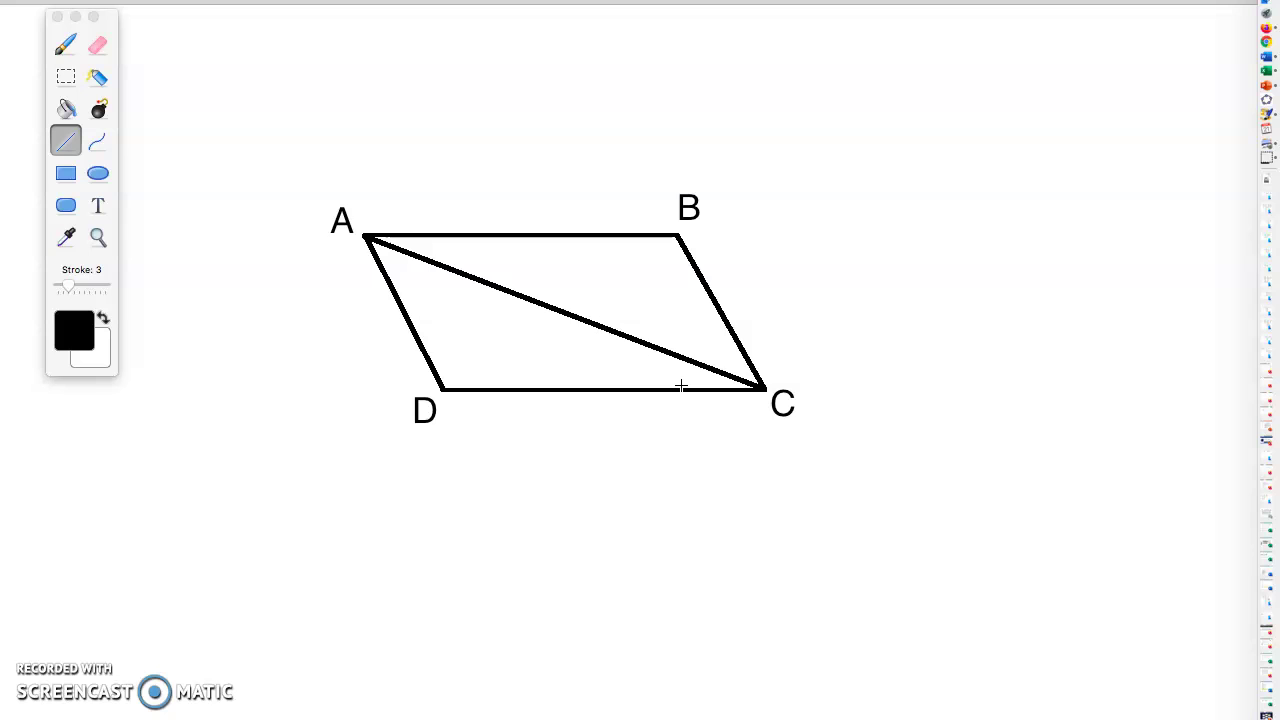
left_click_drag(443, 390, 677, 236)
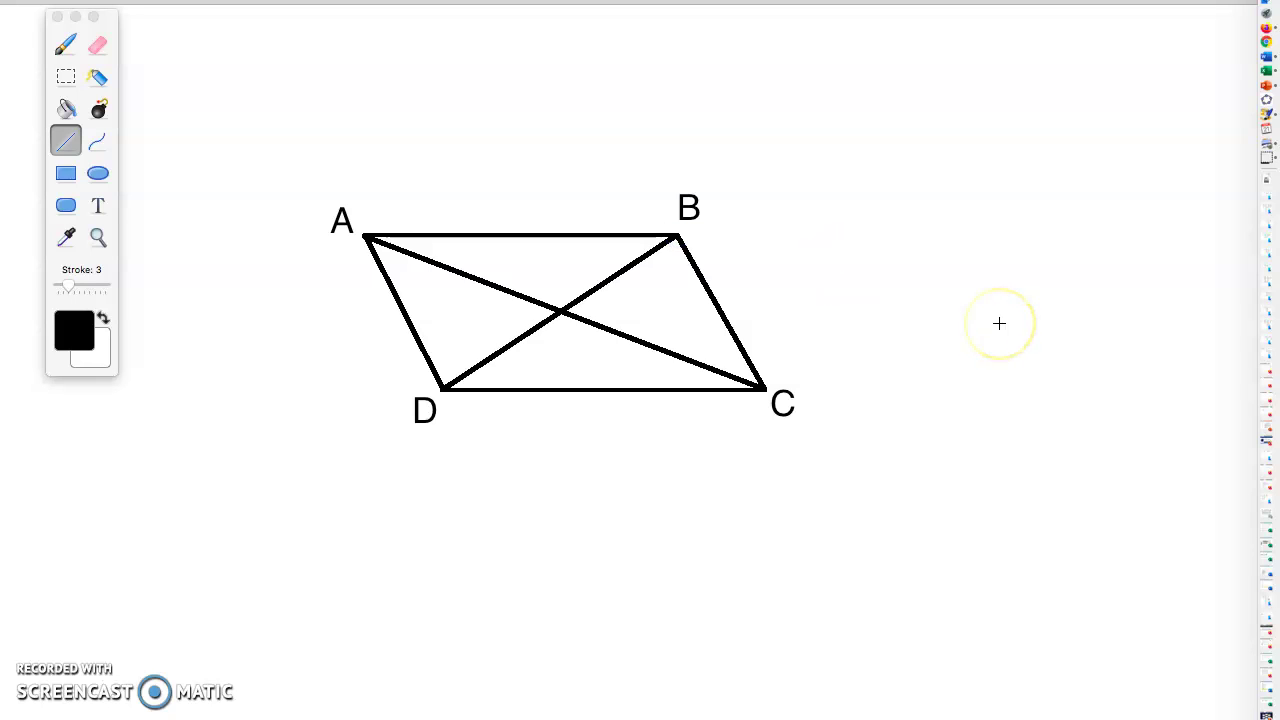
Switch back to the Google Docs worksheet and look through its questions as far as the proofs on the last page.
key("super+z")
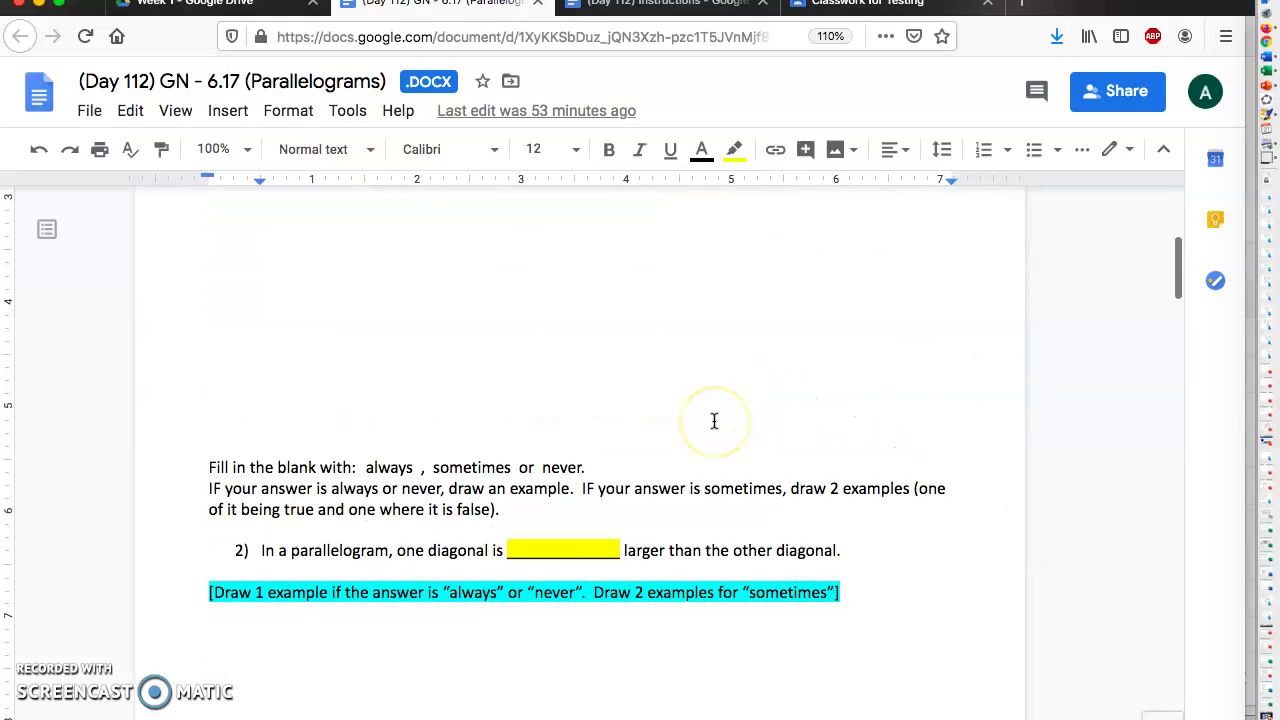
scroll(711, 420, "up", 3)
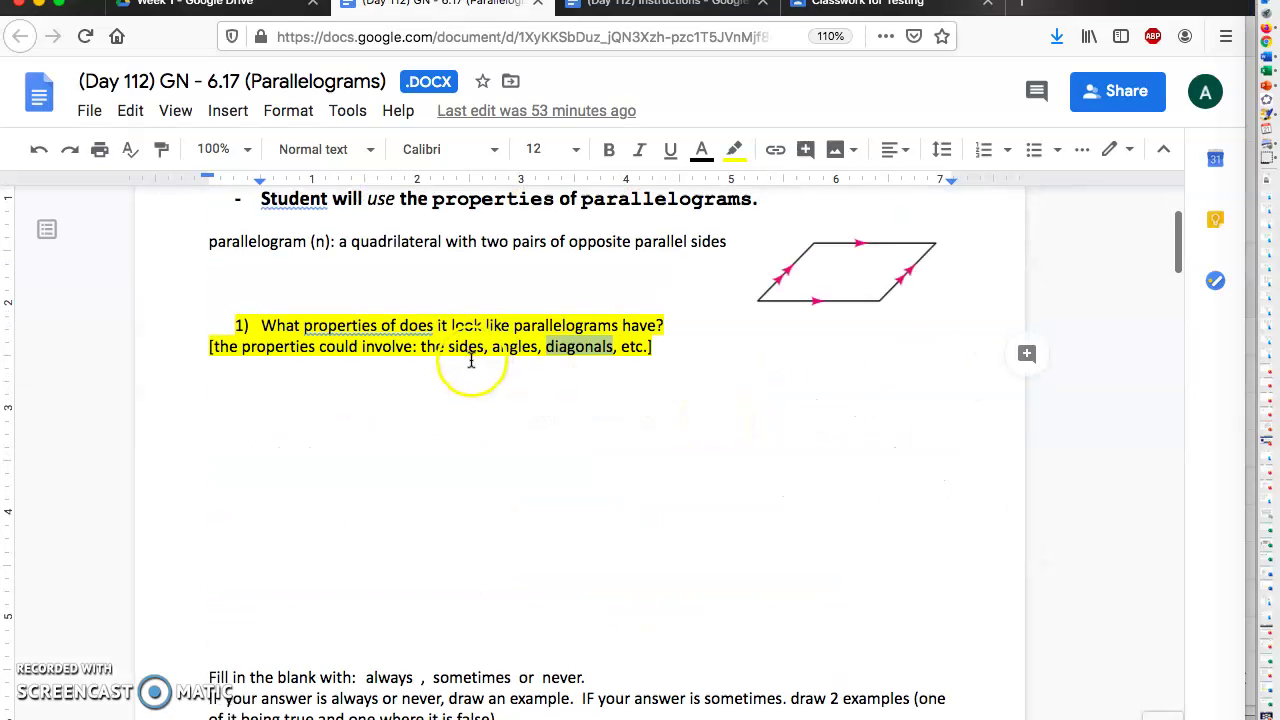
scroll(497, 565, "down", 5)
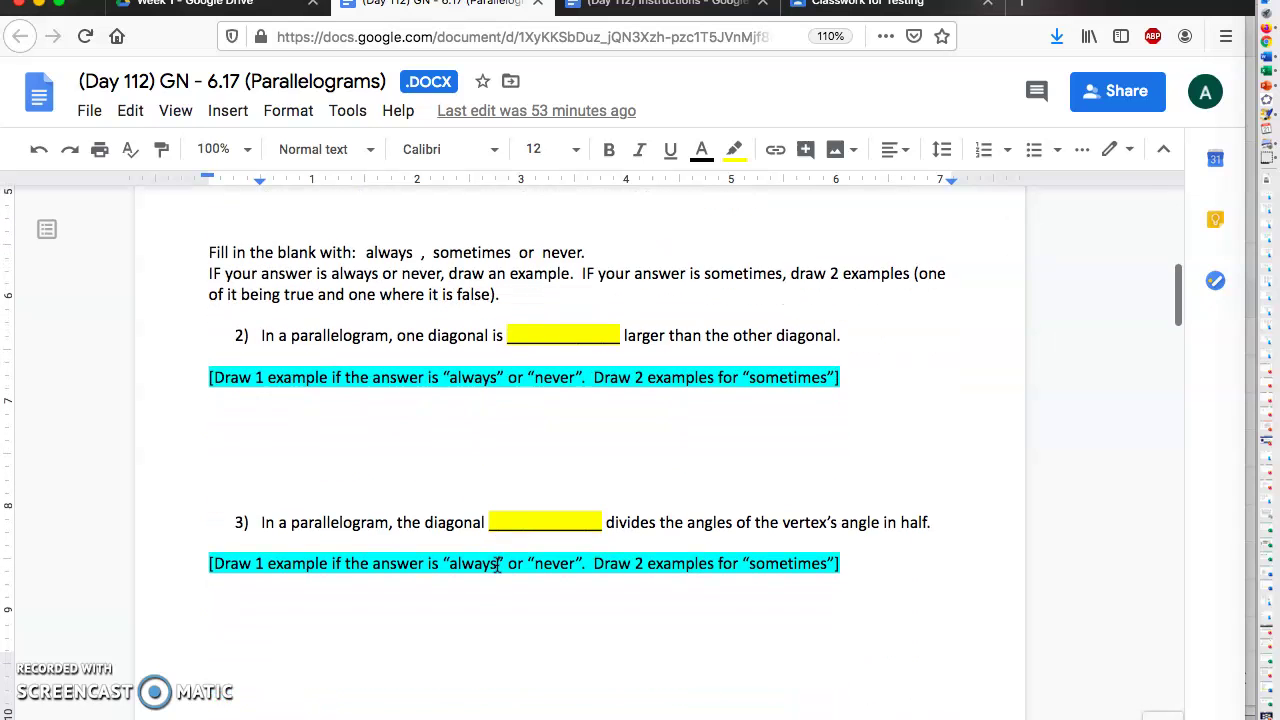
scroll(456, 315, "down", 3)
scroll(456, 315, "down", 15)
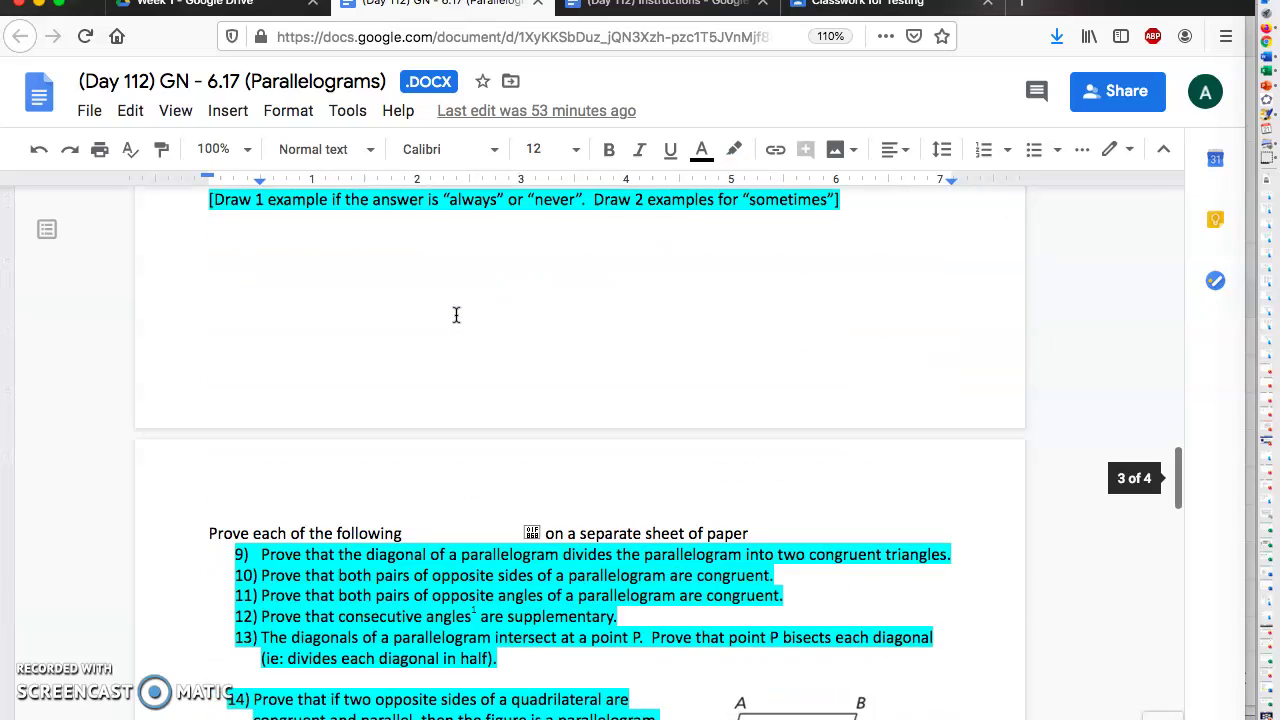
Return to question 2 and highlight its answer blank and part of the example-drawing instruction for explanation.
scroll(456, 315, "up", 2)
scroll(456, 315, "up", 20)
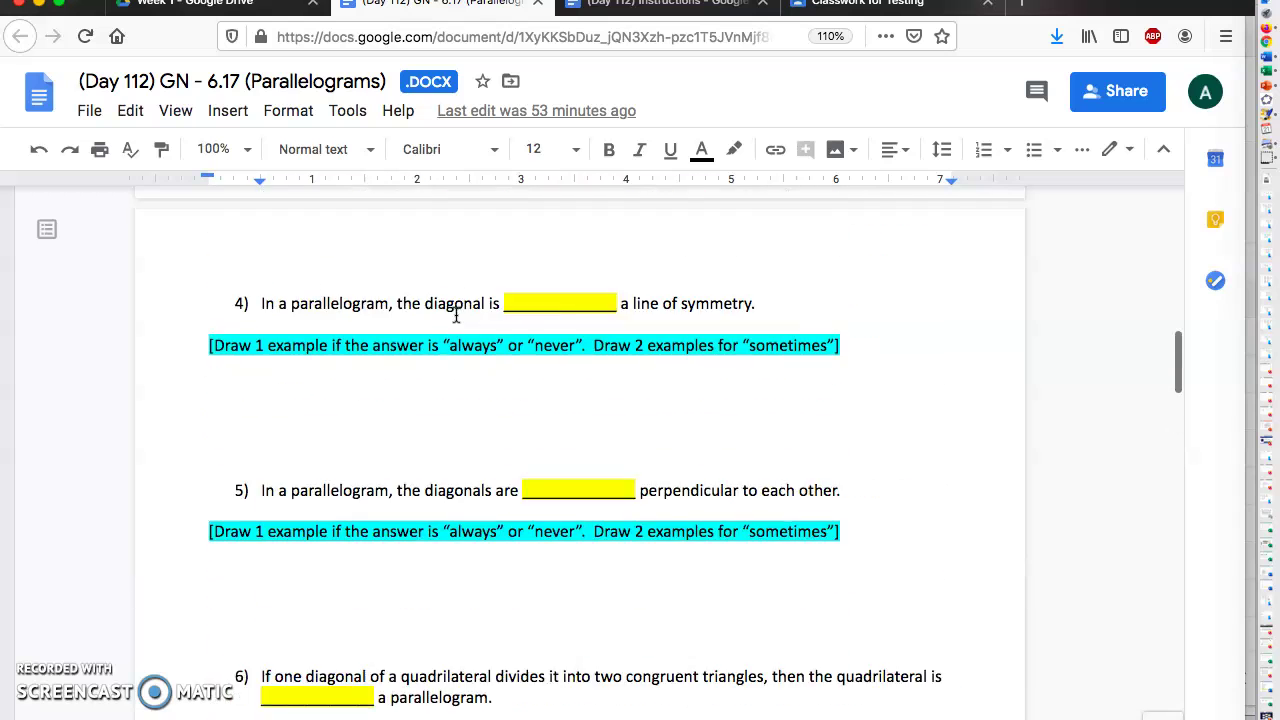
scroll(456, 315, "up", 1)
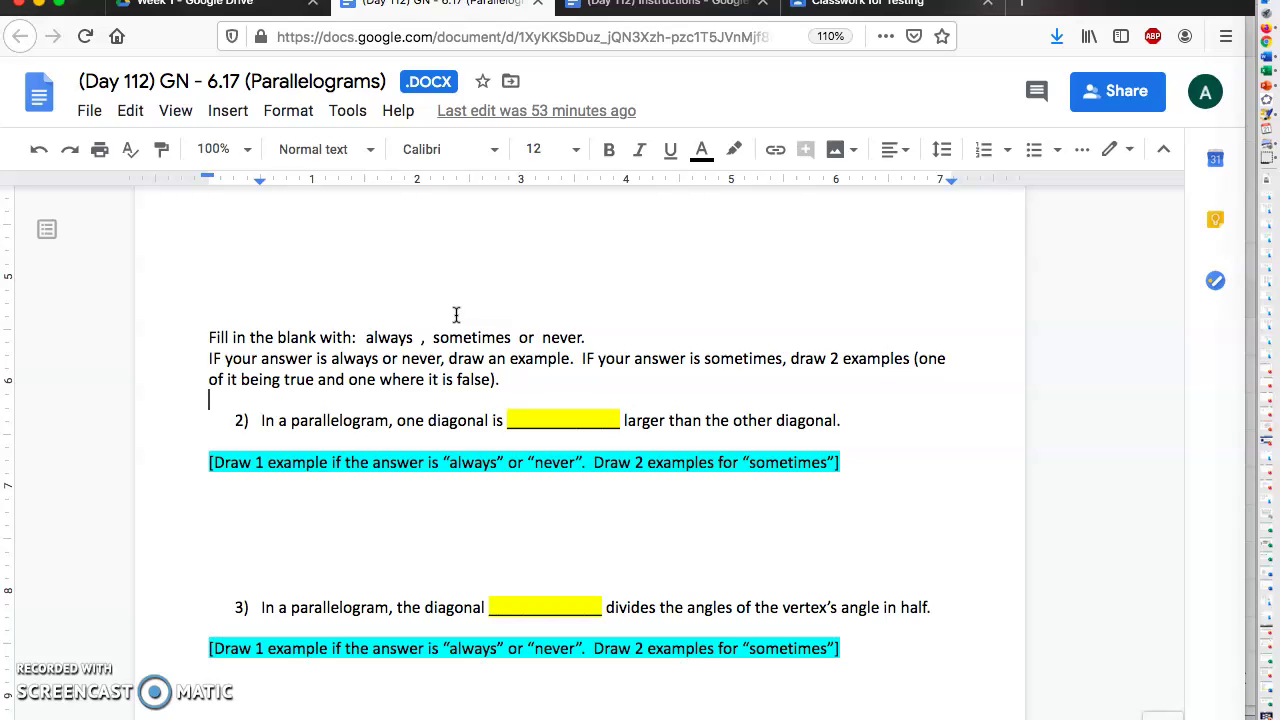
double_click(557, 412)
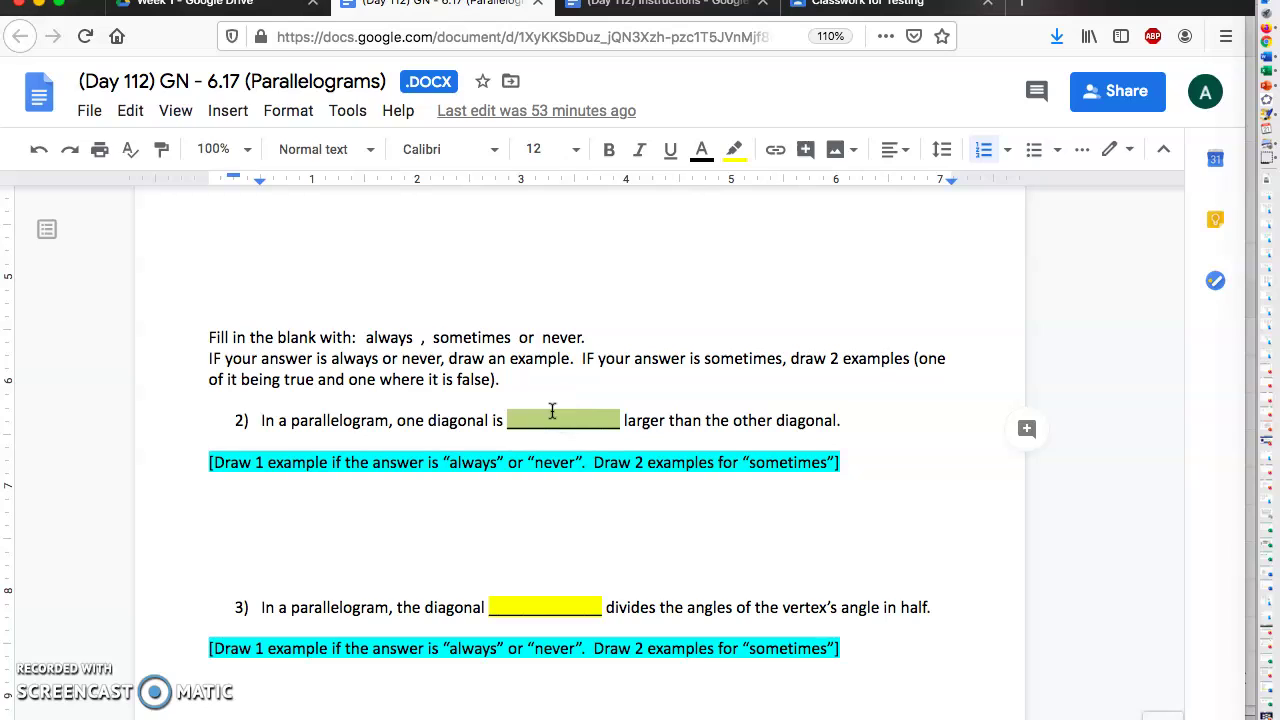
left_click_drag(345, 462, 413, 462)
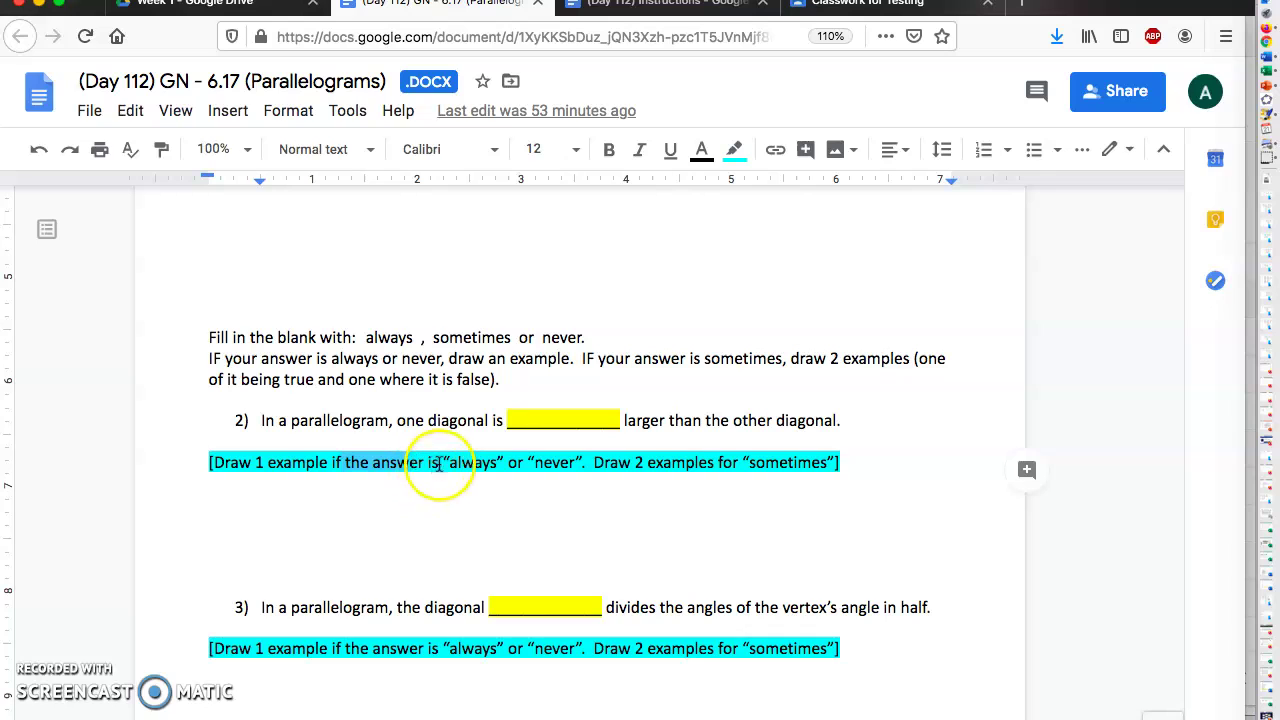
Highlight question 2's answer blank and its full example-drawing instruction for explanation.
double_click(551, 415)
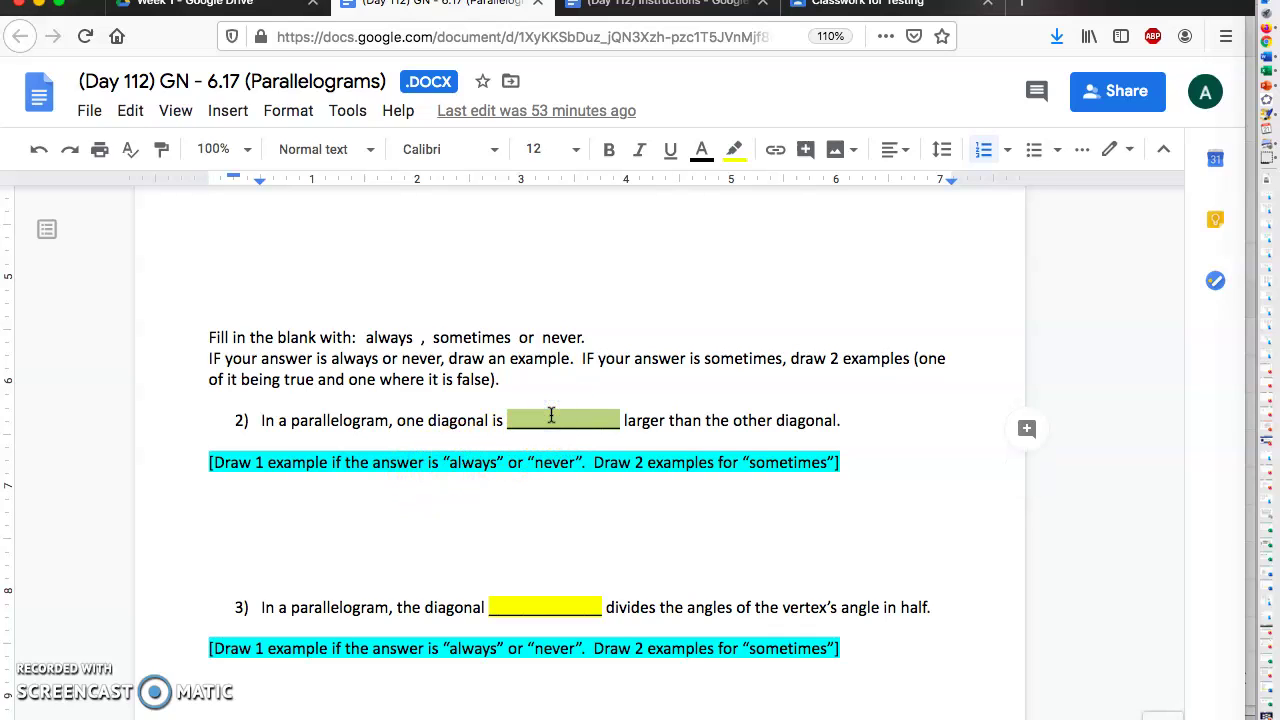
left_click(357, 460)
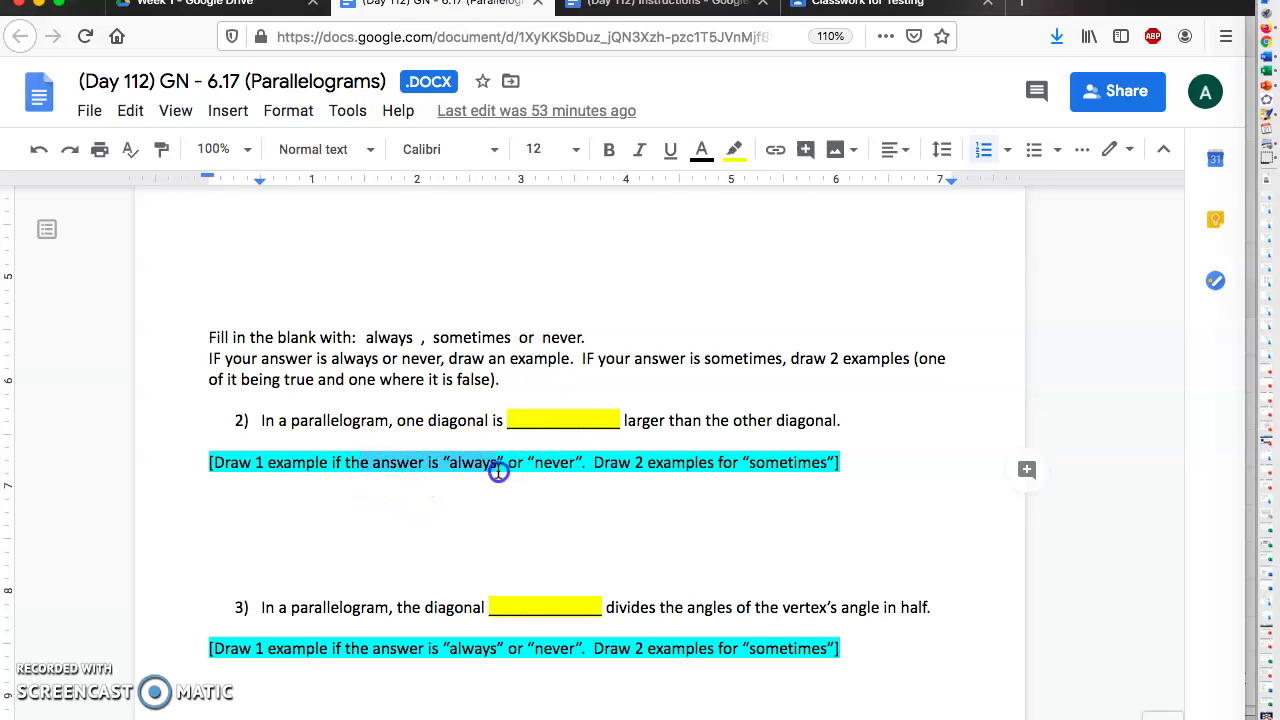
left_click_drag(498, 472, 548, 472)
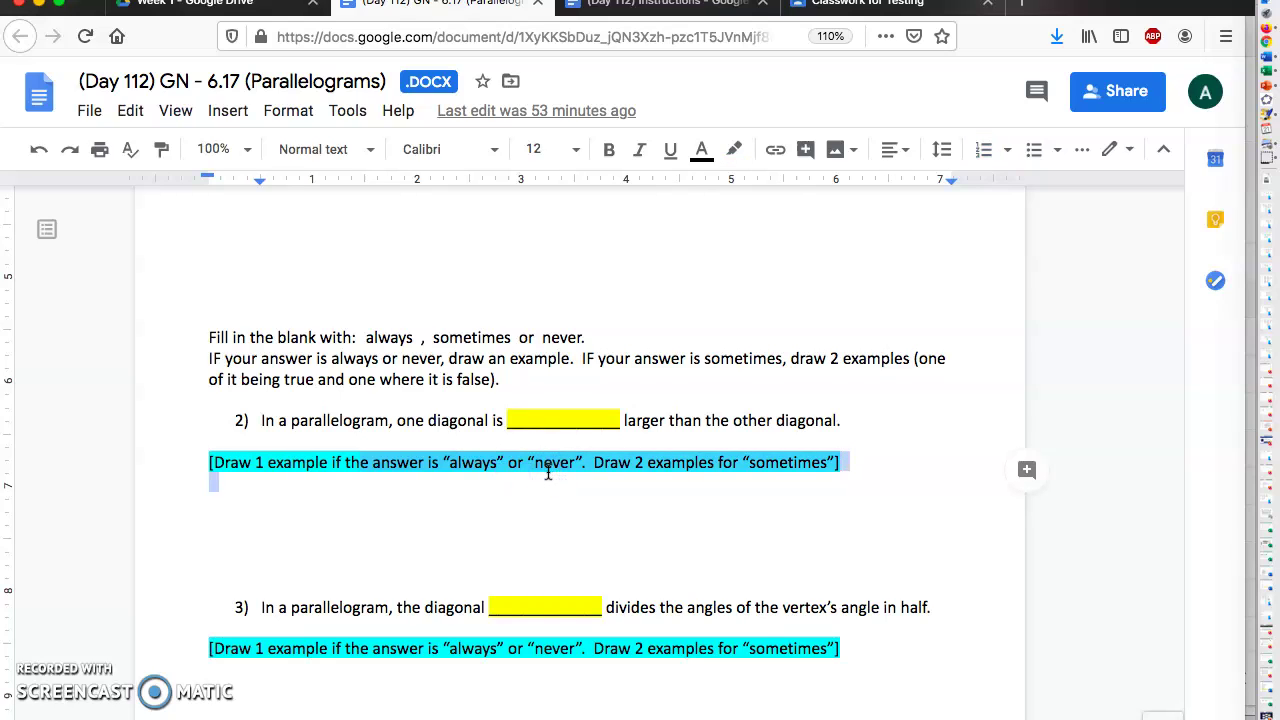
left_click(558, 468)
Go to the "Prove each of the following" section and highlight proof questions 9 through 14.
scroll(563, 460, "down", 12)
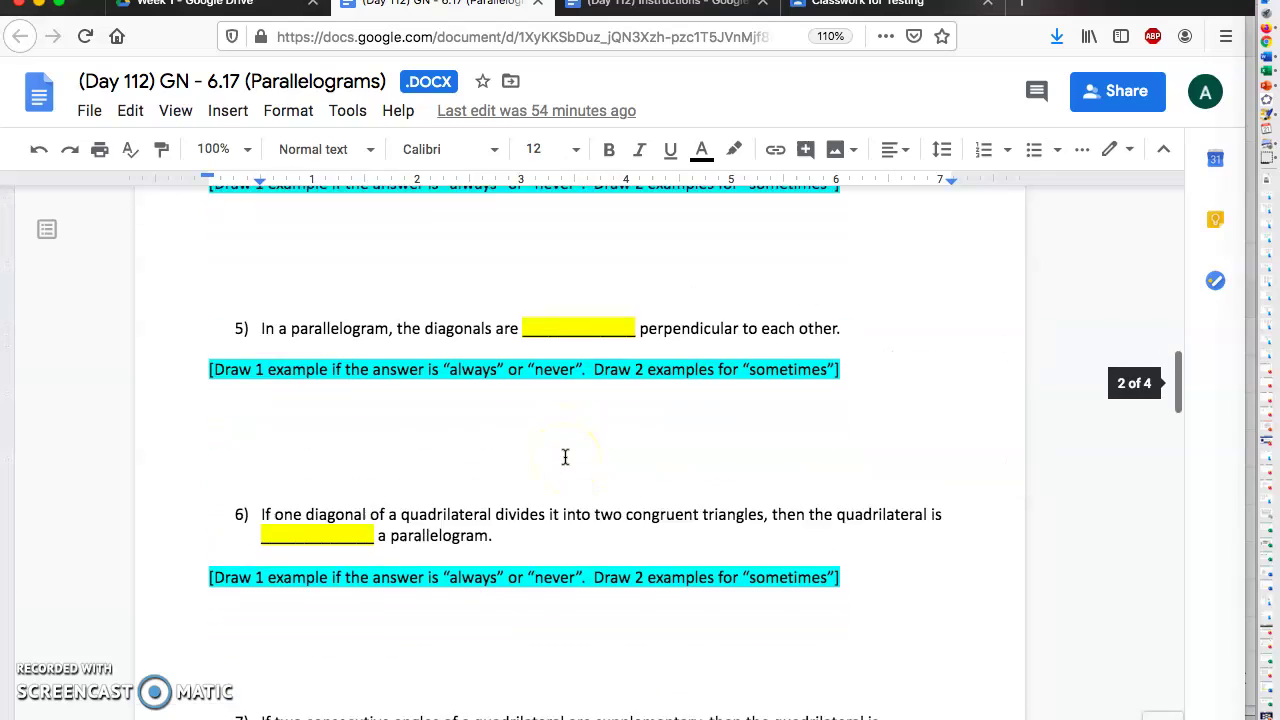
scroll(565, 457, "down", 10)
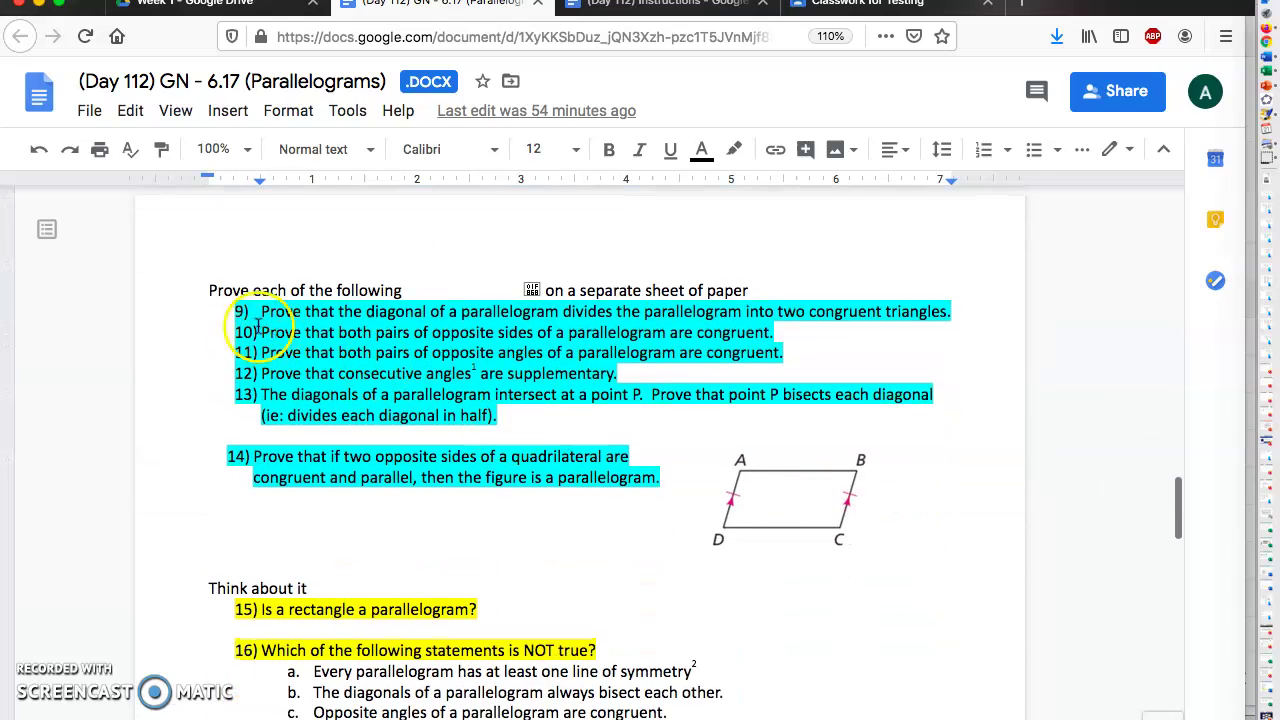
left_click_drag(255, 305, 673, 474)
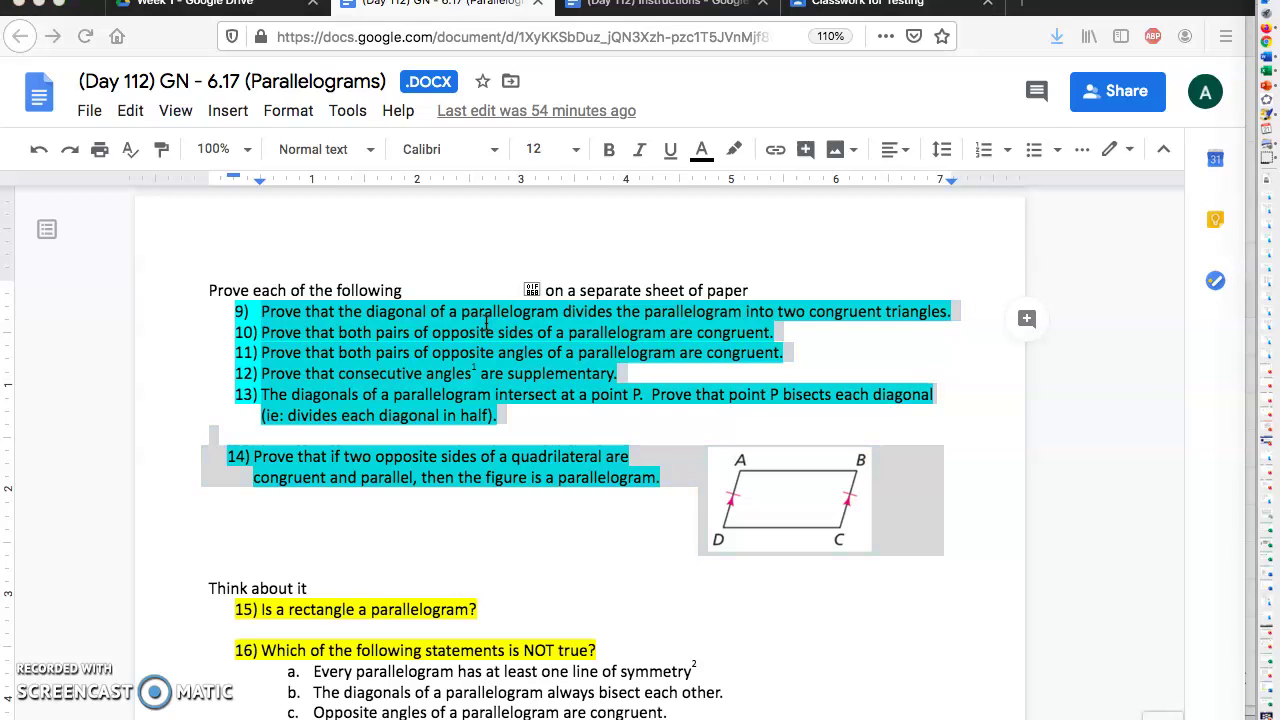
Switch to the paint program, create a new canvas and draw a large two-column proof chart with the Line tool.
key("super+Tab")
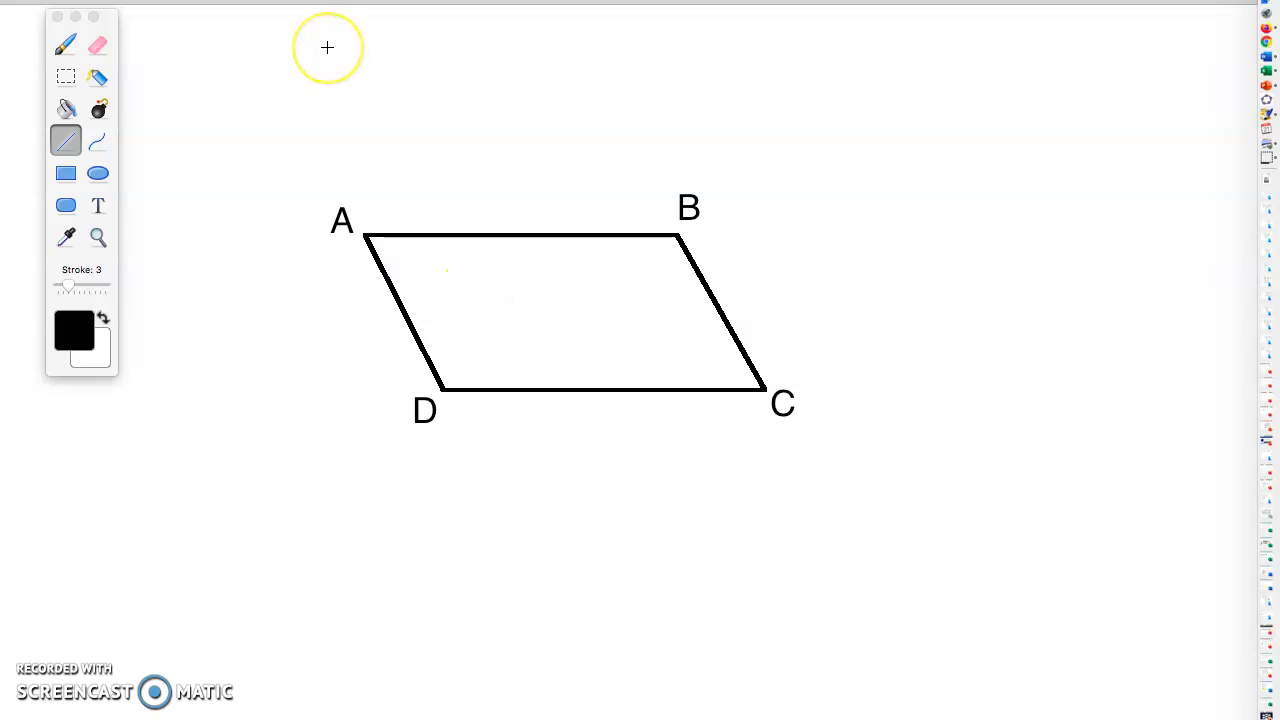
key("super+n")
left_click(656, 321)
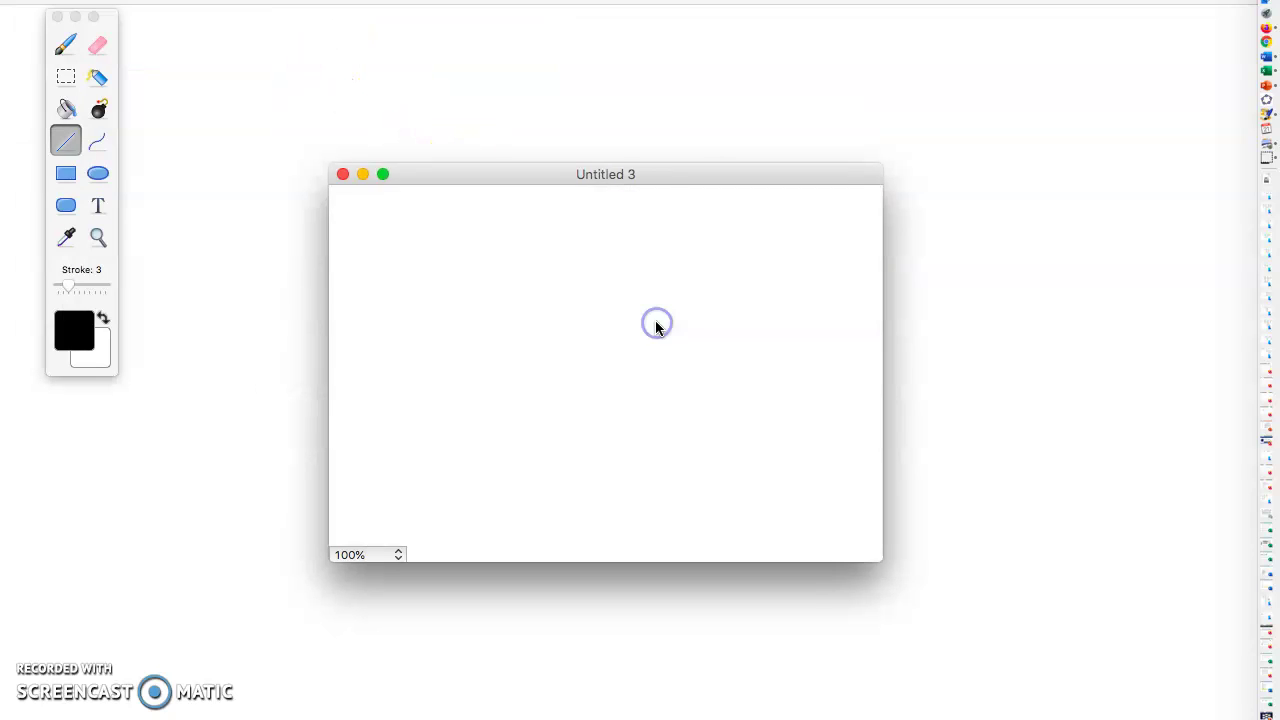
left_click(63, 139)
mouse_move(326, 195)
left_mouse_down()
mouse_move(827, 220)
mouse_move(1074, 206)
mouse_move(1101, 189)
left_mouse_up()
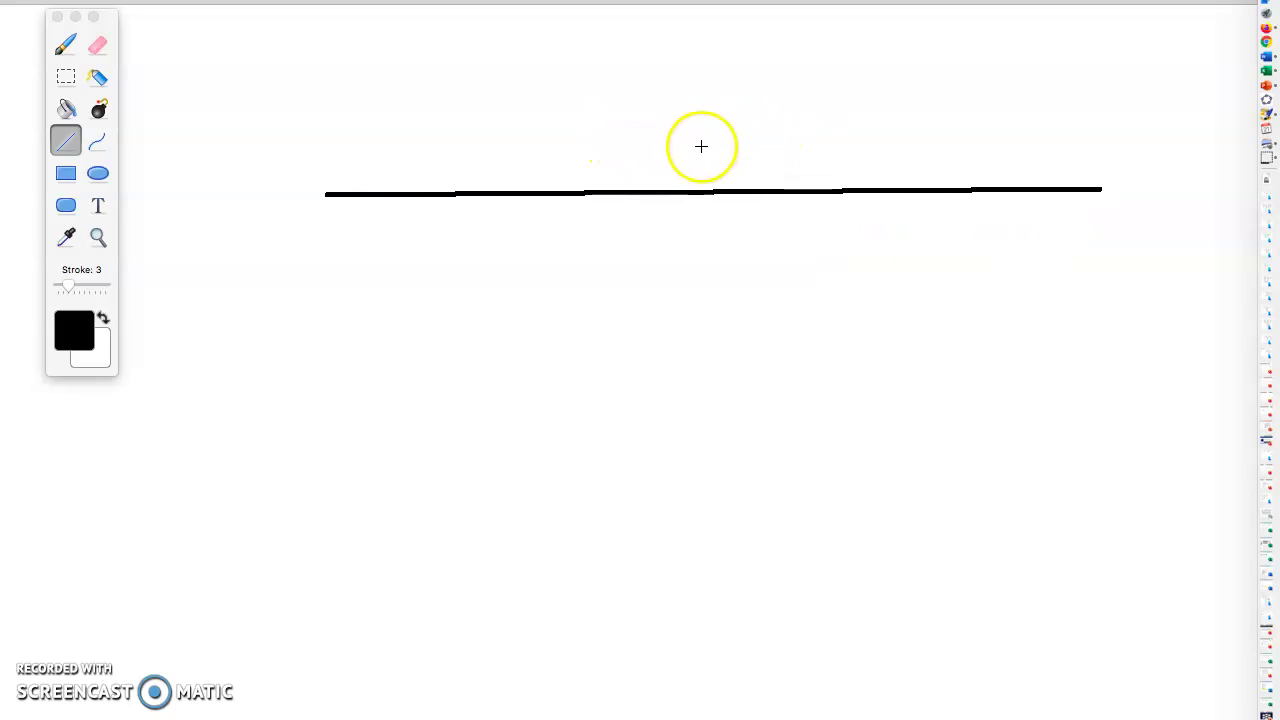
mouse_move(701, 146)
left_mouse_down()
mouse_move(703, 549)
mouse_move(720, 640)
mouse_move(708, 634)
left_mouse_up()
Place the text REASON in the chart's right column, just below the horizontal line.
left_click(98, 205)
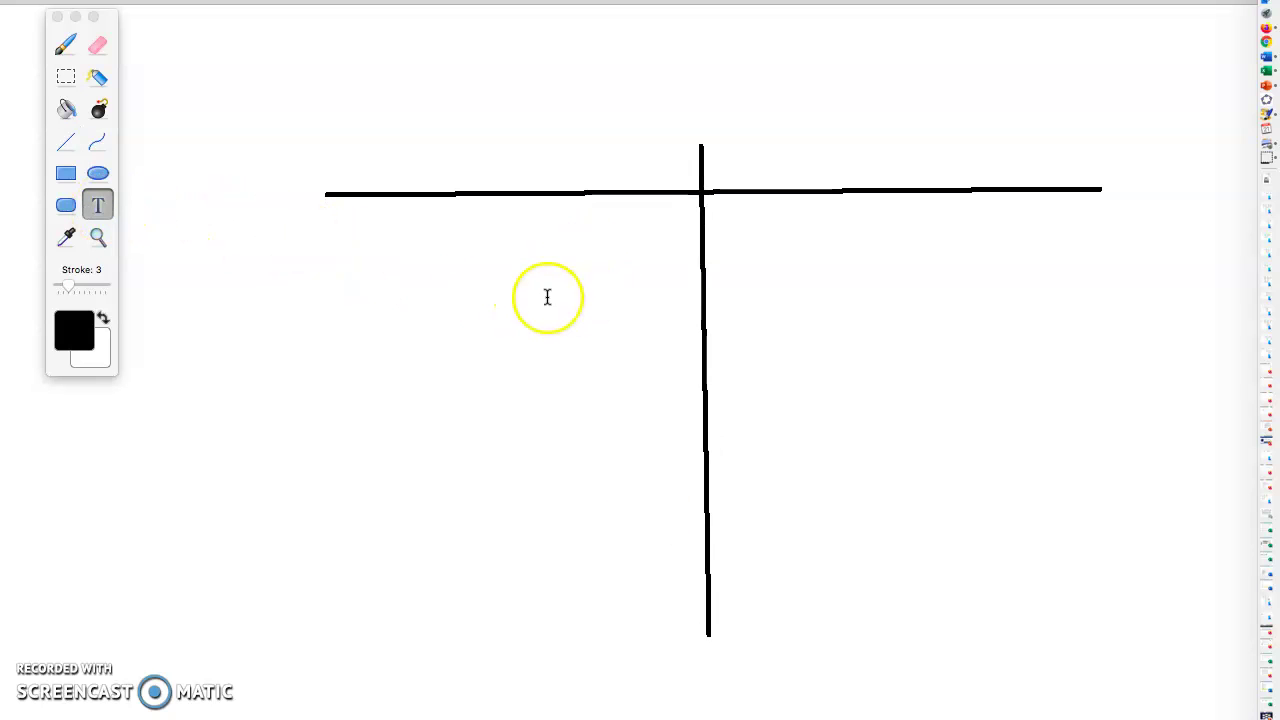
left_click(62, 143)
left_click(98, 203)
left_click(407, 264)
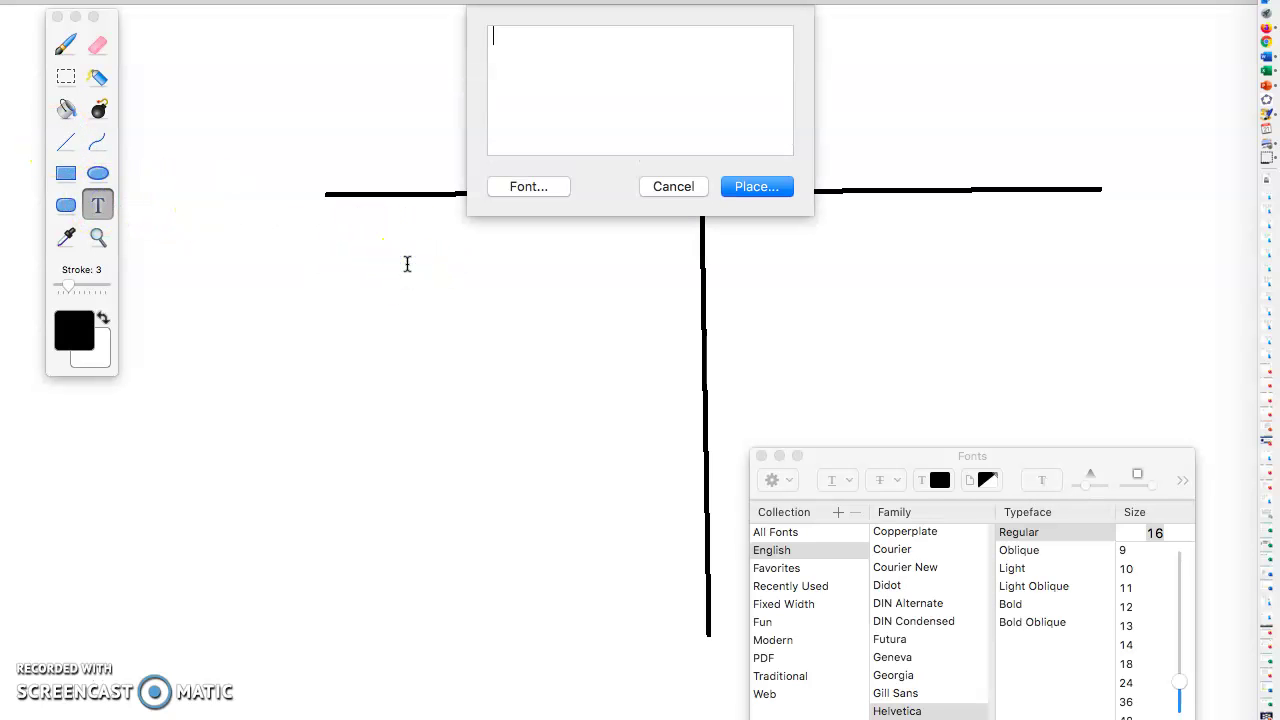
type("REASON")
left_click(756, 186)
left_click(866, 238)
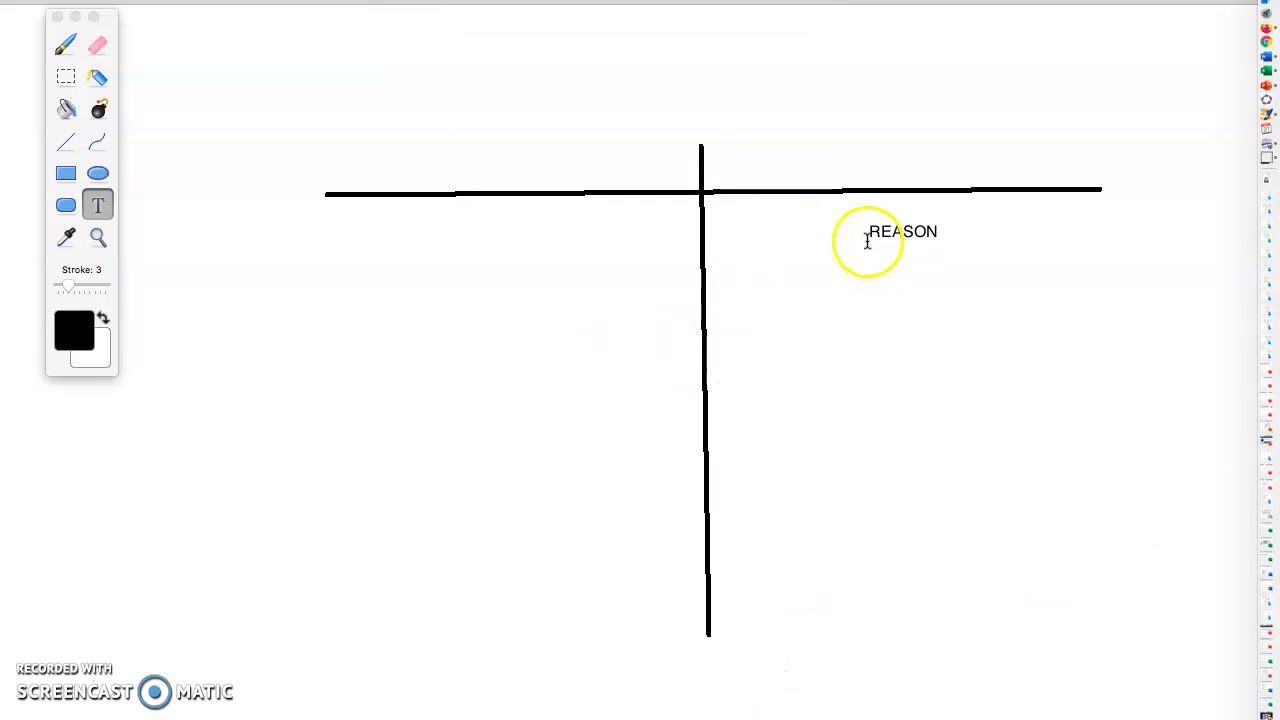
Place the text STATEMENTS in the chart's left column, just below the horizontal line.
left_click(493, 237)
type("STATE")
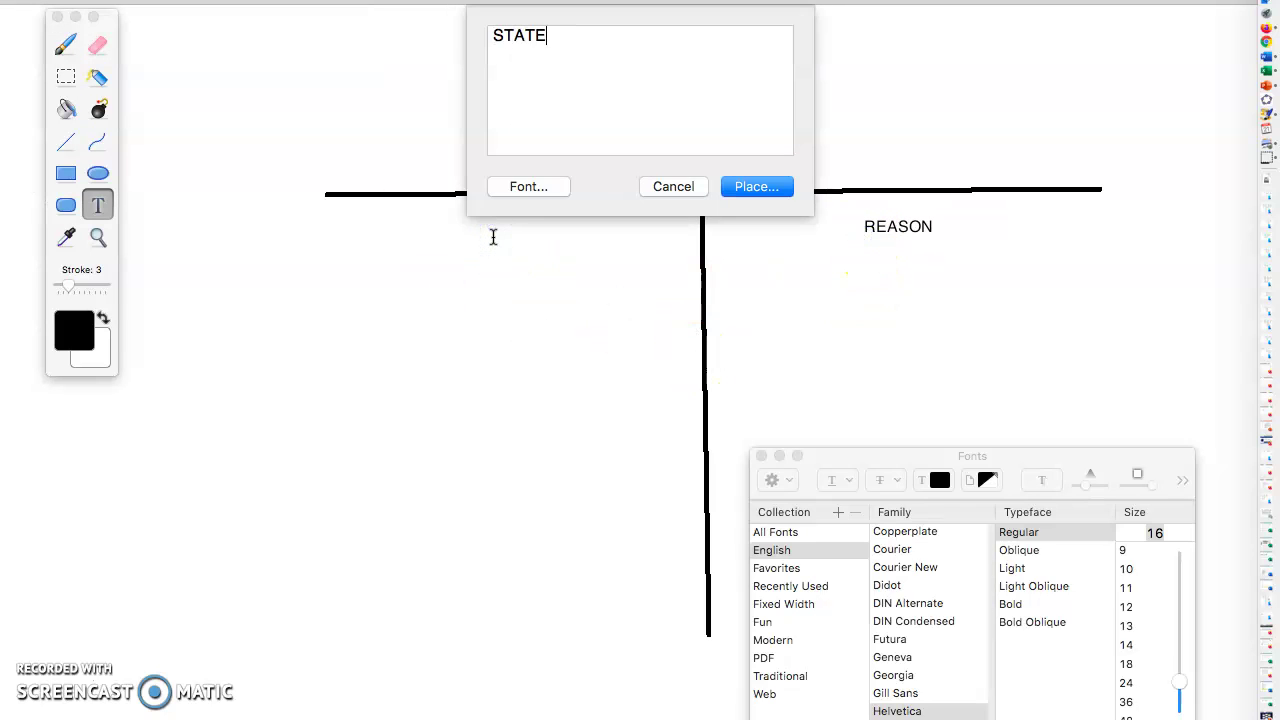
type("MENTS")
left_click(752, 186)
left_click(445, 243)
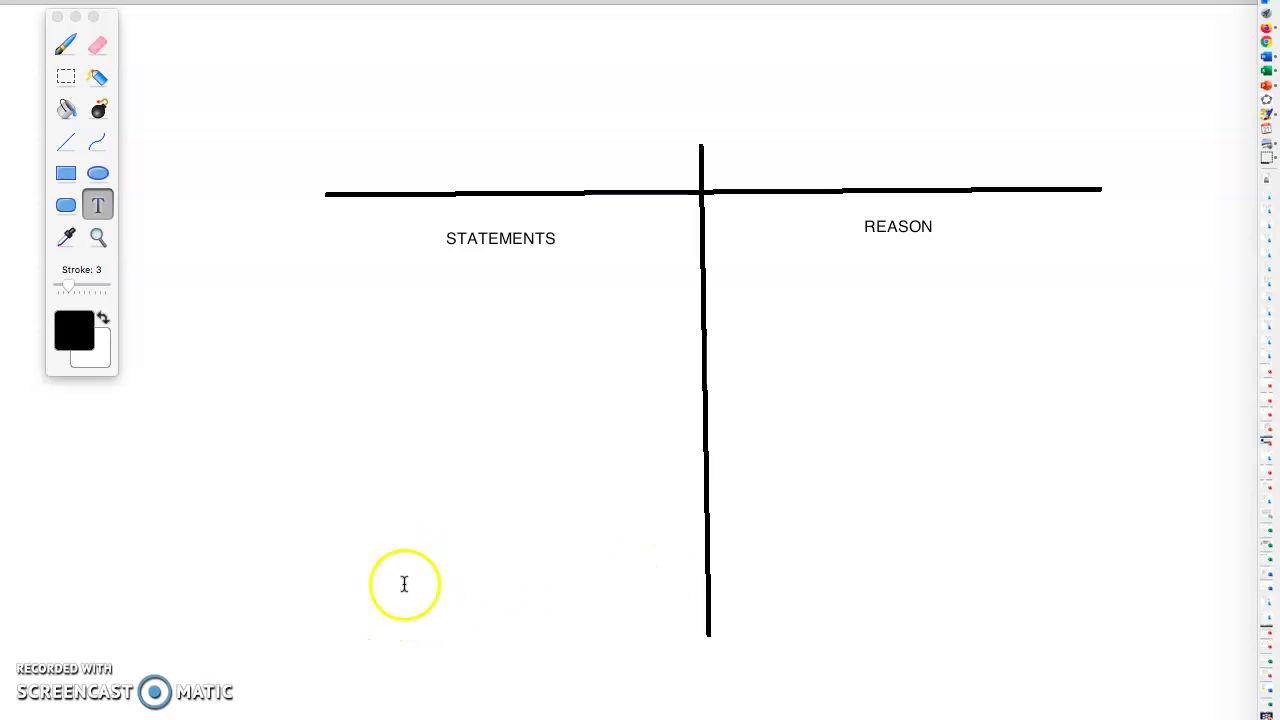
Mark the bottom row of the proof chart with a rectangular selection and switch back to the Google Docs worksheet.
left_click(65, 76)
left_click_drag(320, 552, 1122, 637)
key("super+Tab")
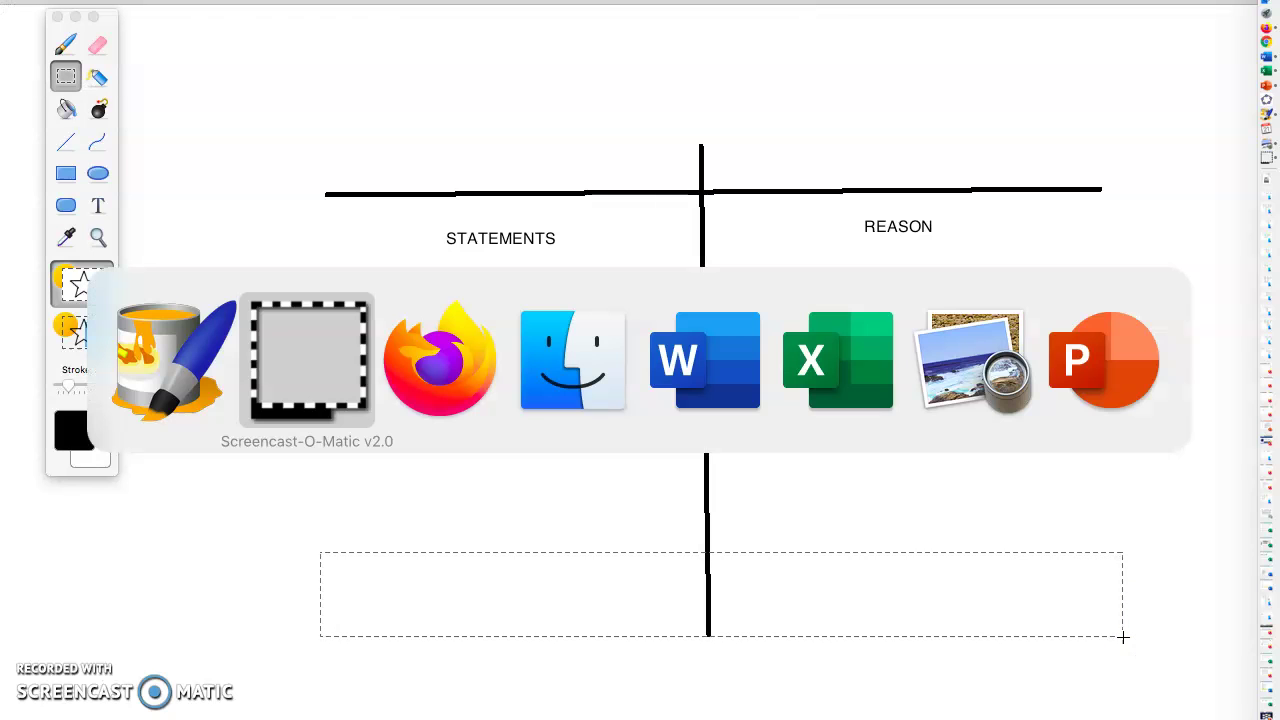
key("super+Tab")
left_click(470, 353)
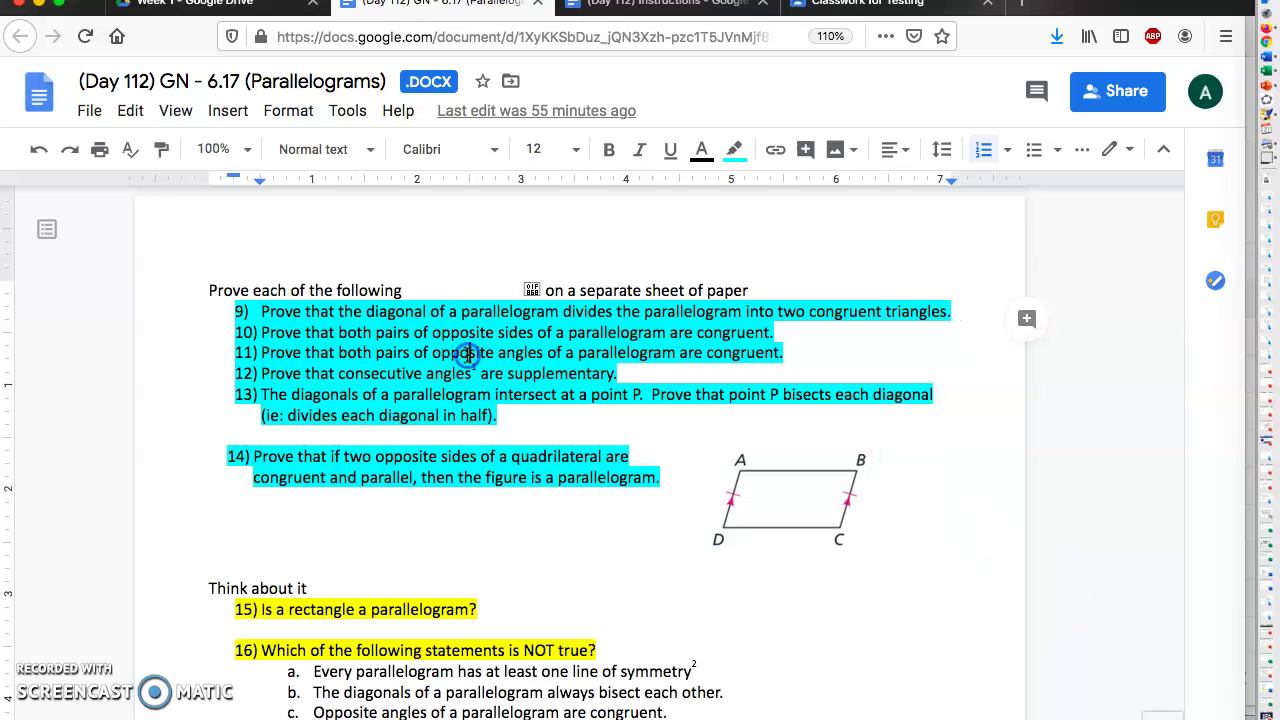
Highlight the beginning of question 9 and review the list of proofs through question 14.
left_click(270, 311)
left_click_drag(273, 311, 177, 309)
left_click(505, 477)
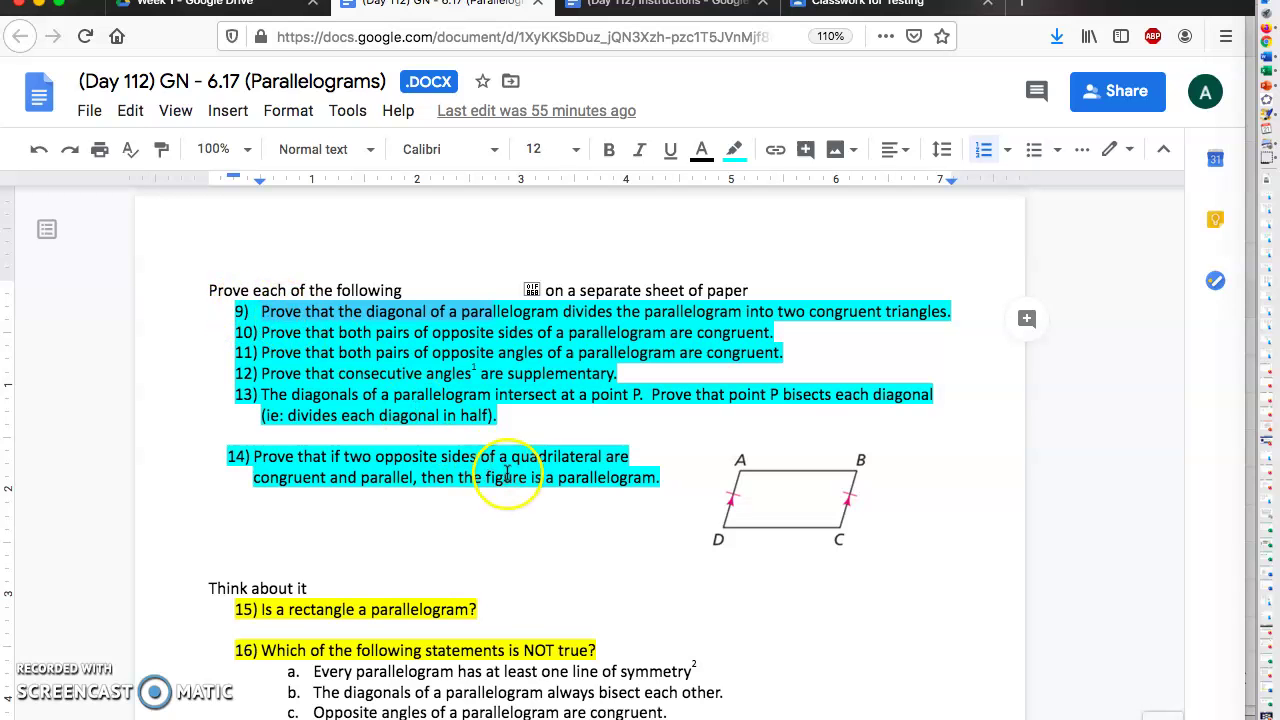
scroll(520, 458, "down", 5)
scroll(548, 456, "up", 6)
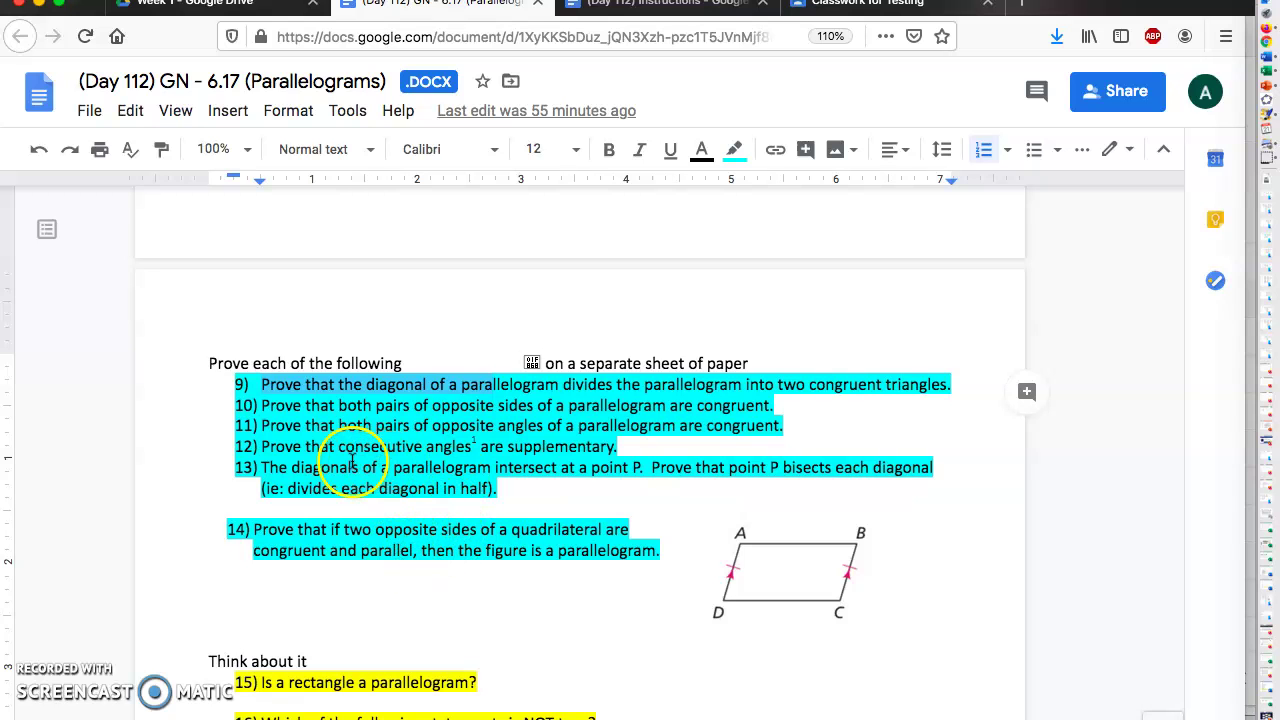
Highlight question 15 and then question 16 with its four answer choices under "Think about it".
scroll(352, 462, "down", 7)
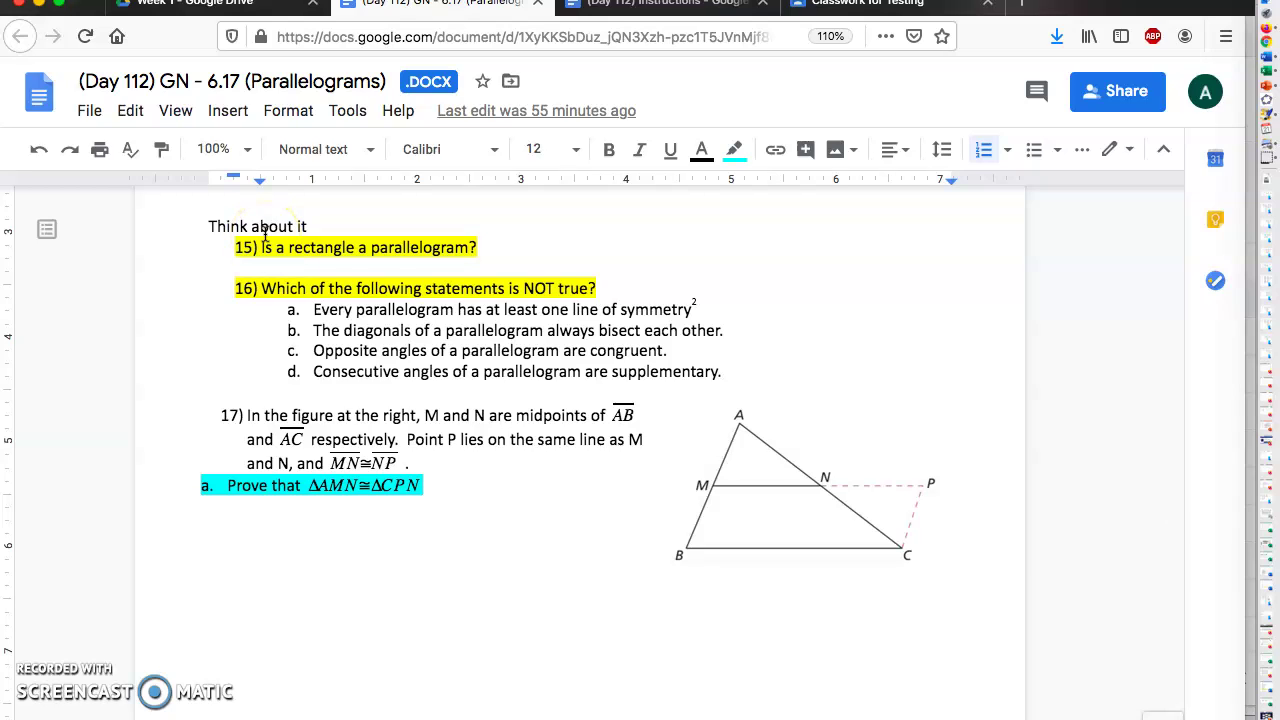
left_click_drag(262, 246, 473, 250)
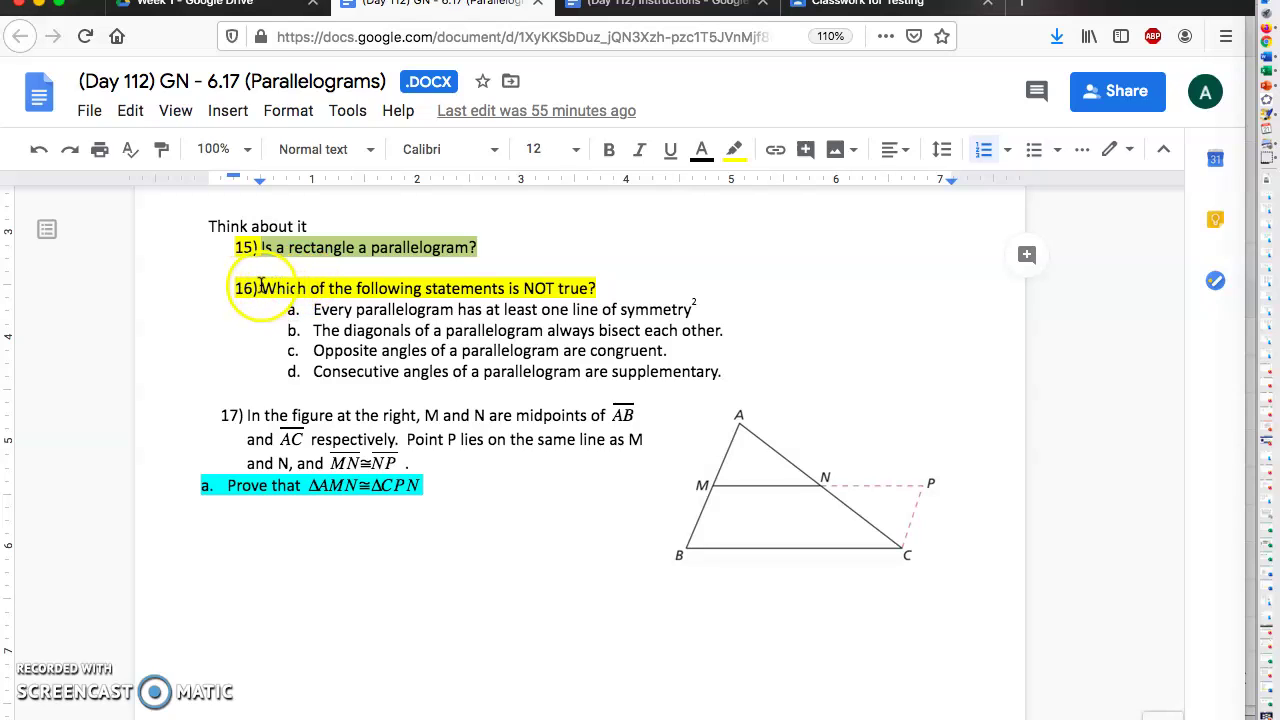
left_click_drag(260, 289, 756, 373)
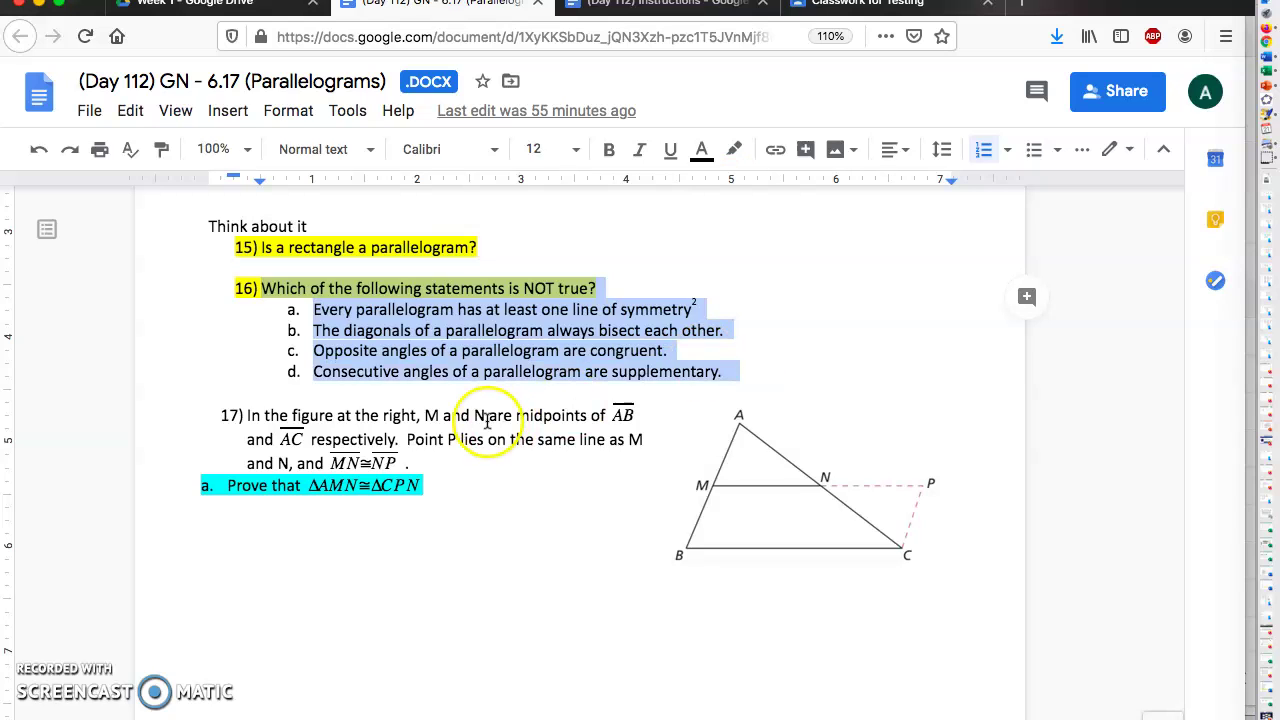
Highlight question 17's given statement and the triangle congruence in part a for explanation.
scroll(487, 421, "down", 1)
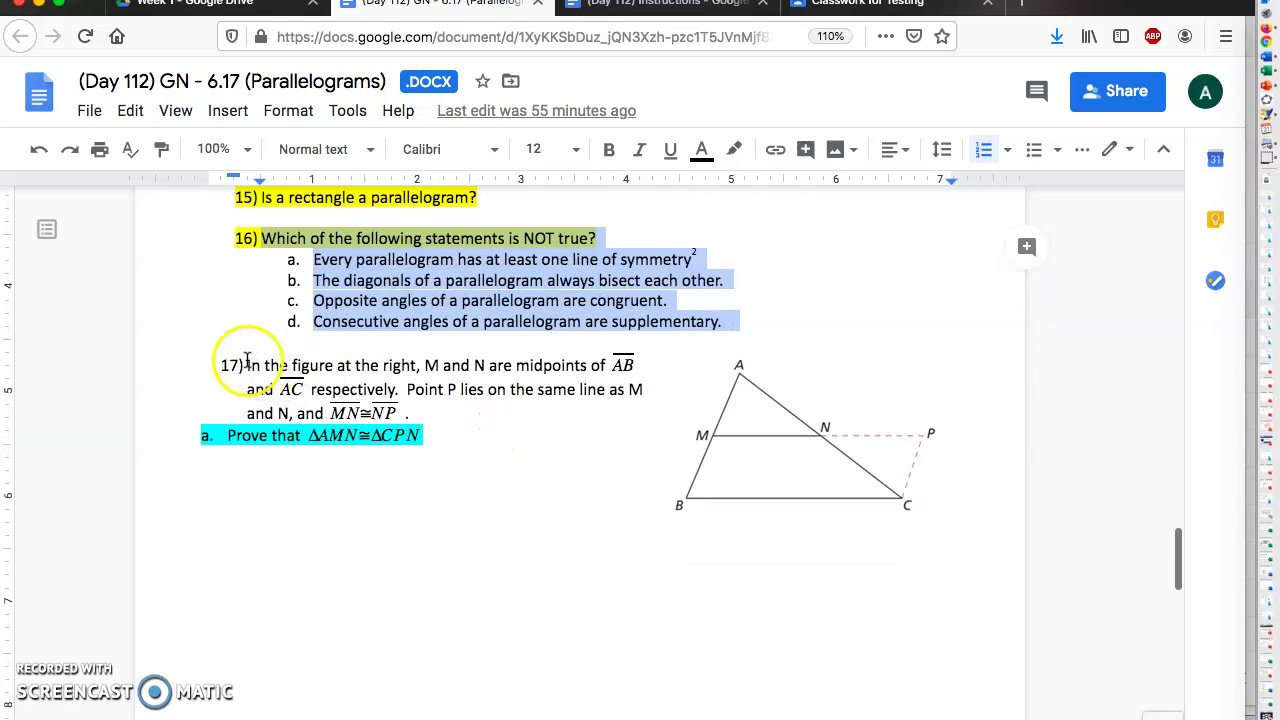
left_click_drag(244, 362, 530, 415)
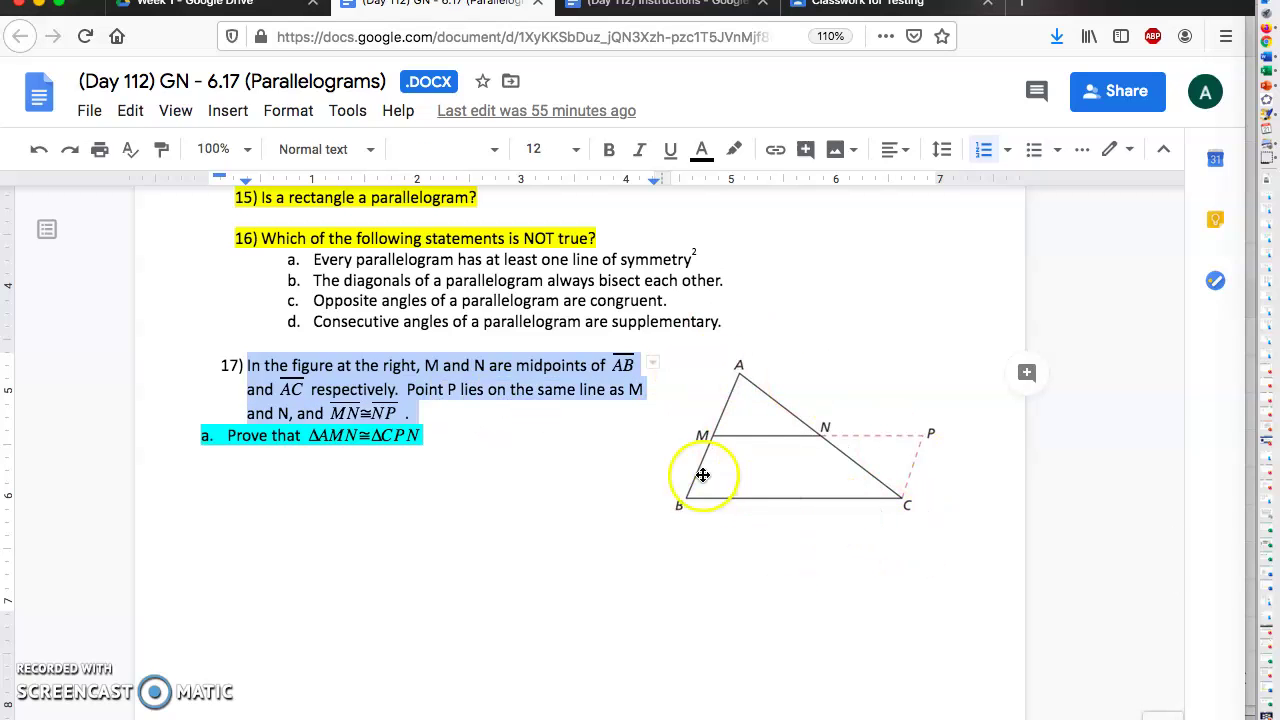
left_click(571, 390)
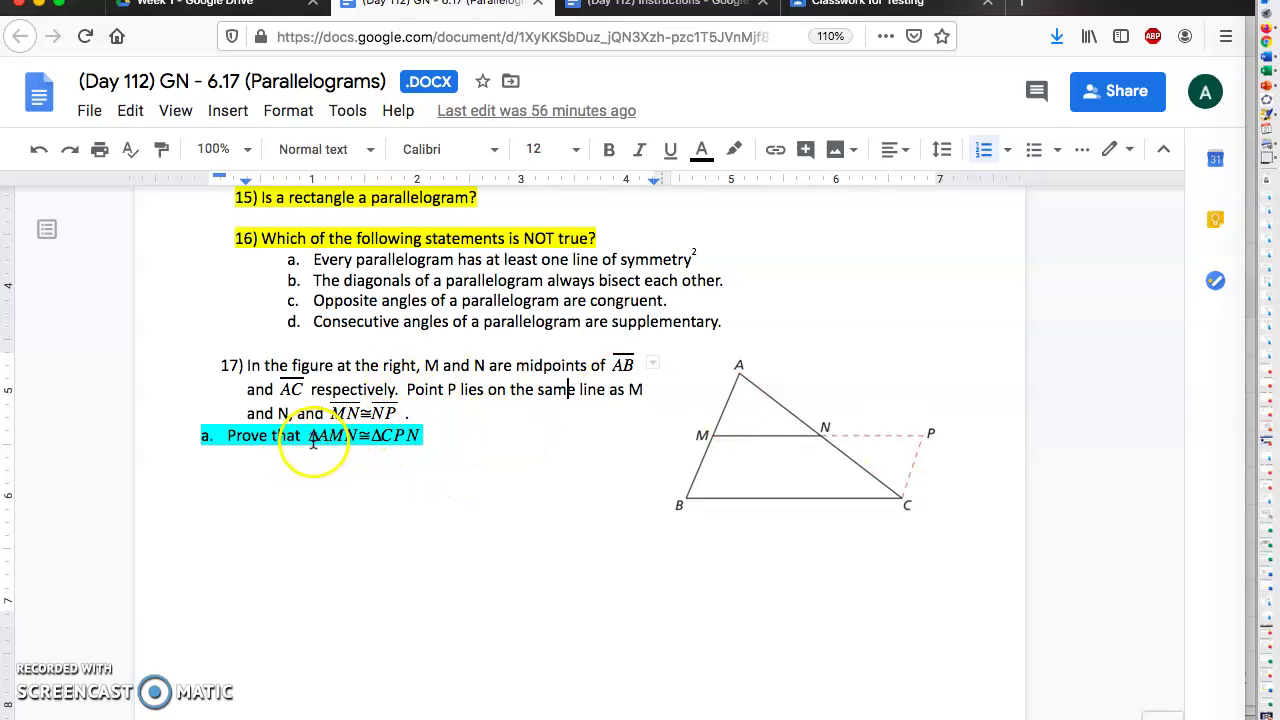
left_click_drag(306, 437, 432, 435)
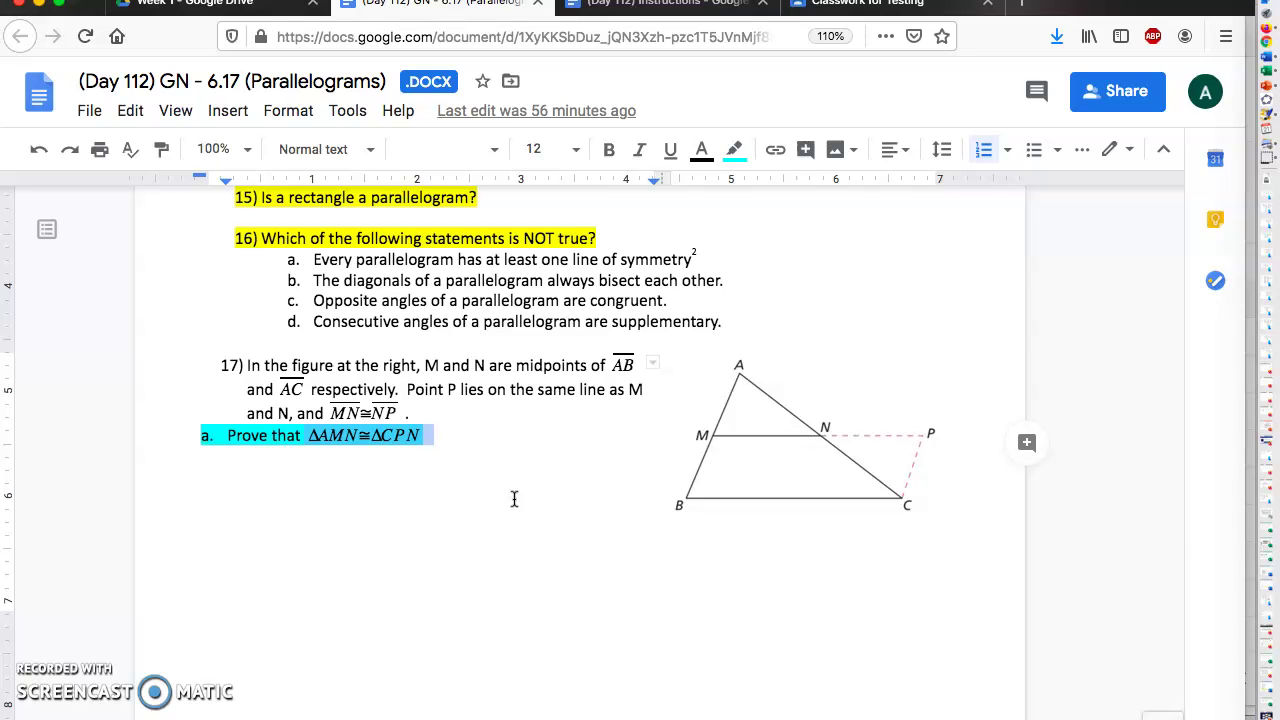
Go to question 17 part b on the last page and highlight the repeated given statement beside its figure.
scroll(514, 499, "down", 10)
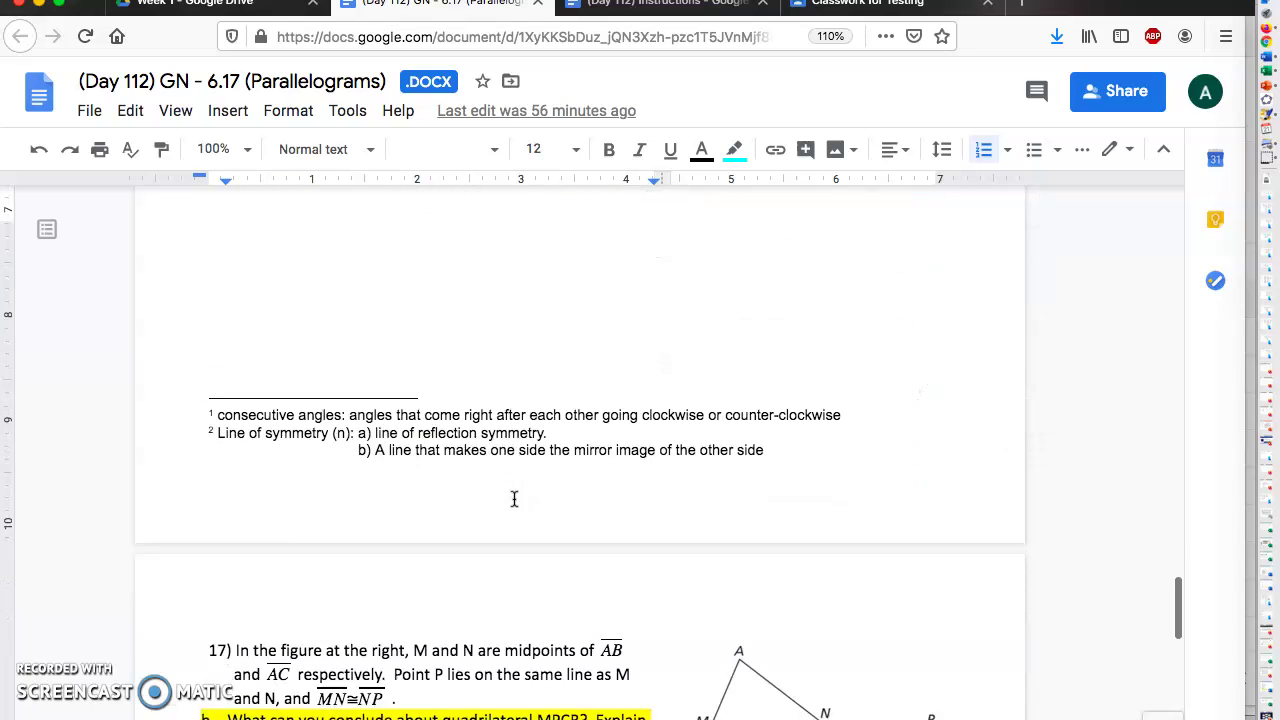
scroll(514, 499, "down", 2)
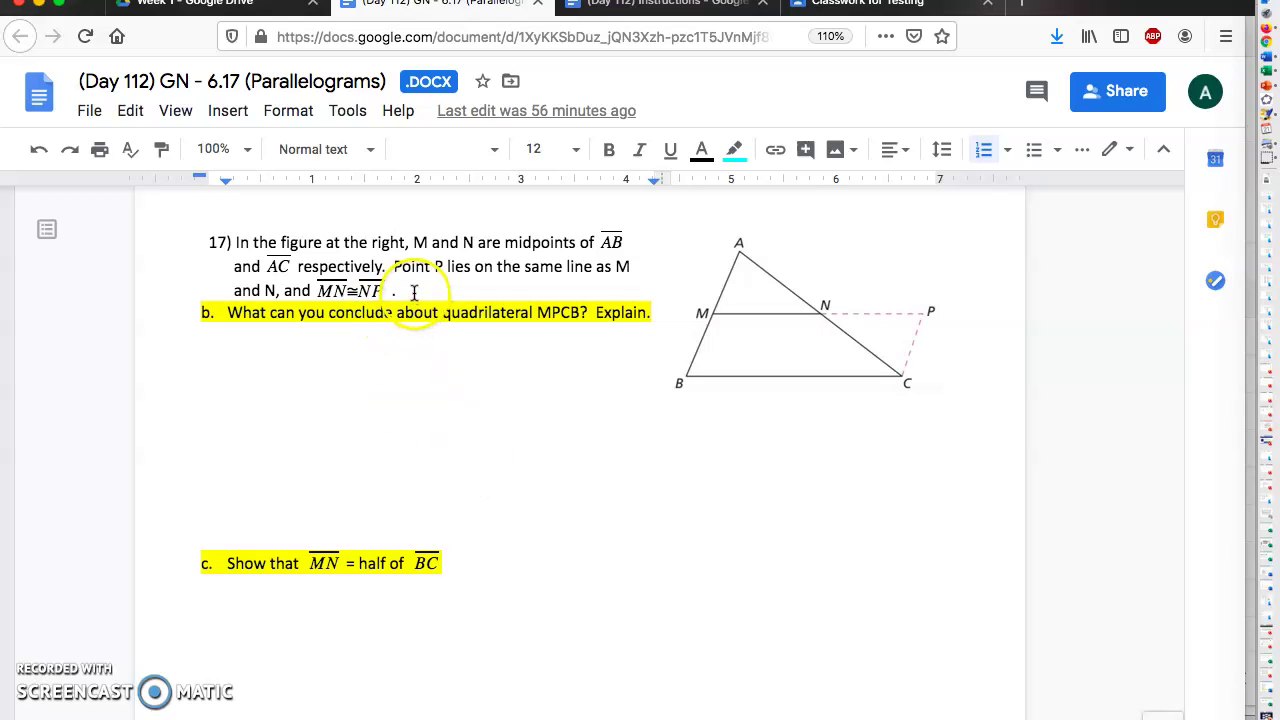
left_click_drag(393, 286, 251, 249)
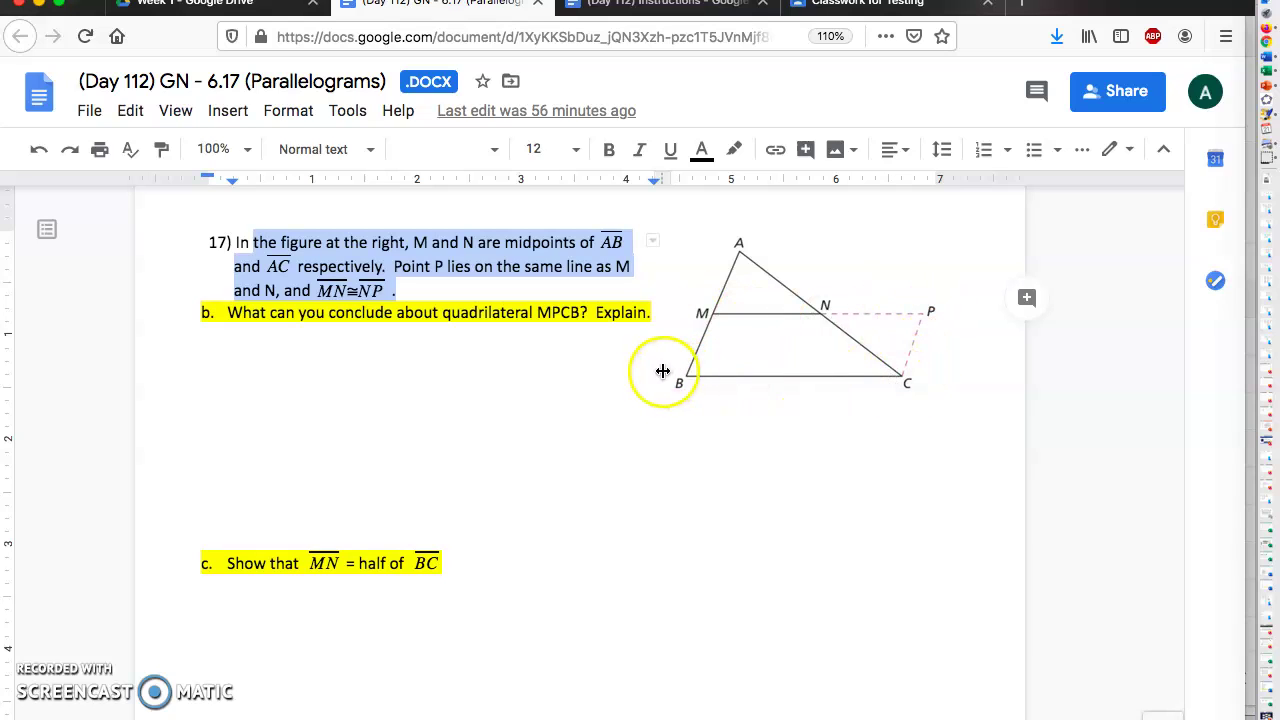
left_click(545, 413)
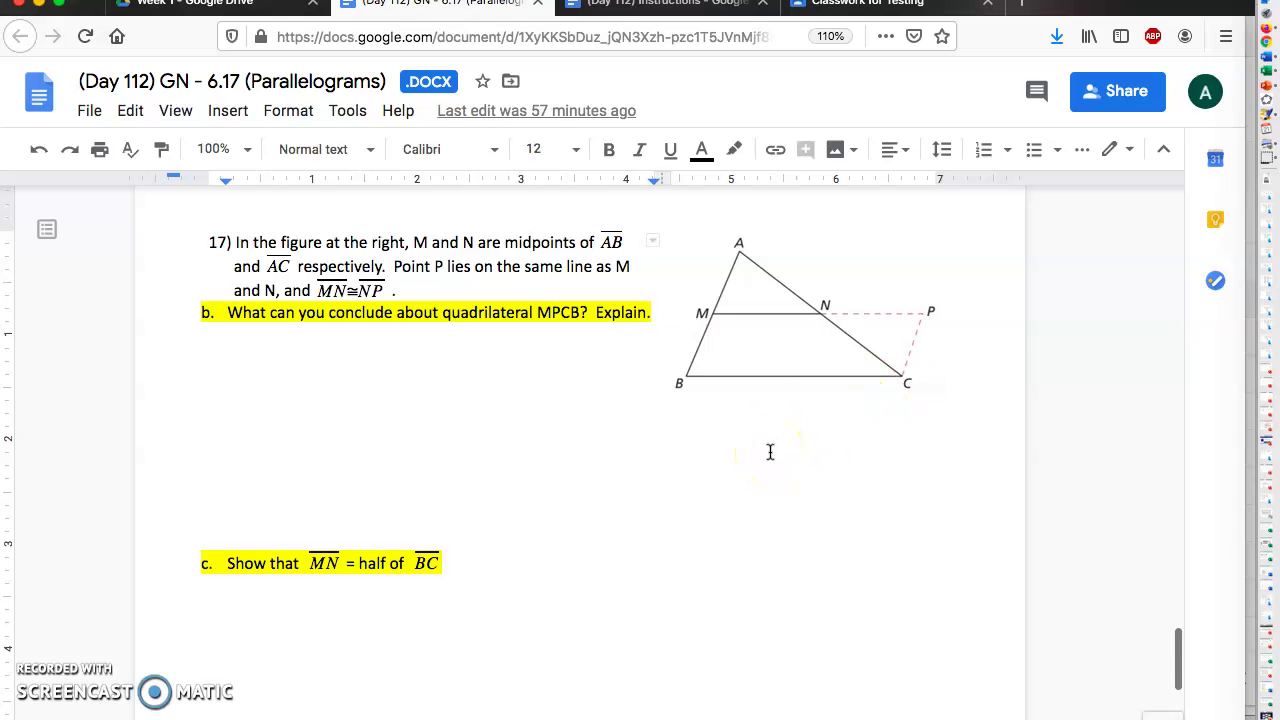
Highlight question 17 part d about segments MN and BC and compare it with the triangle figure above.
scroll(770, 452, "down", 8)
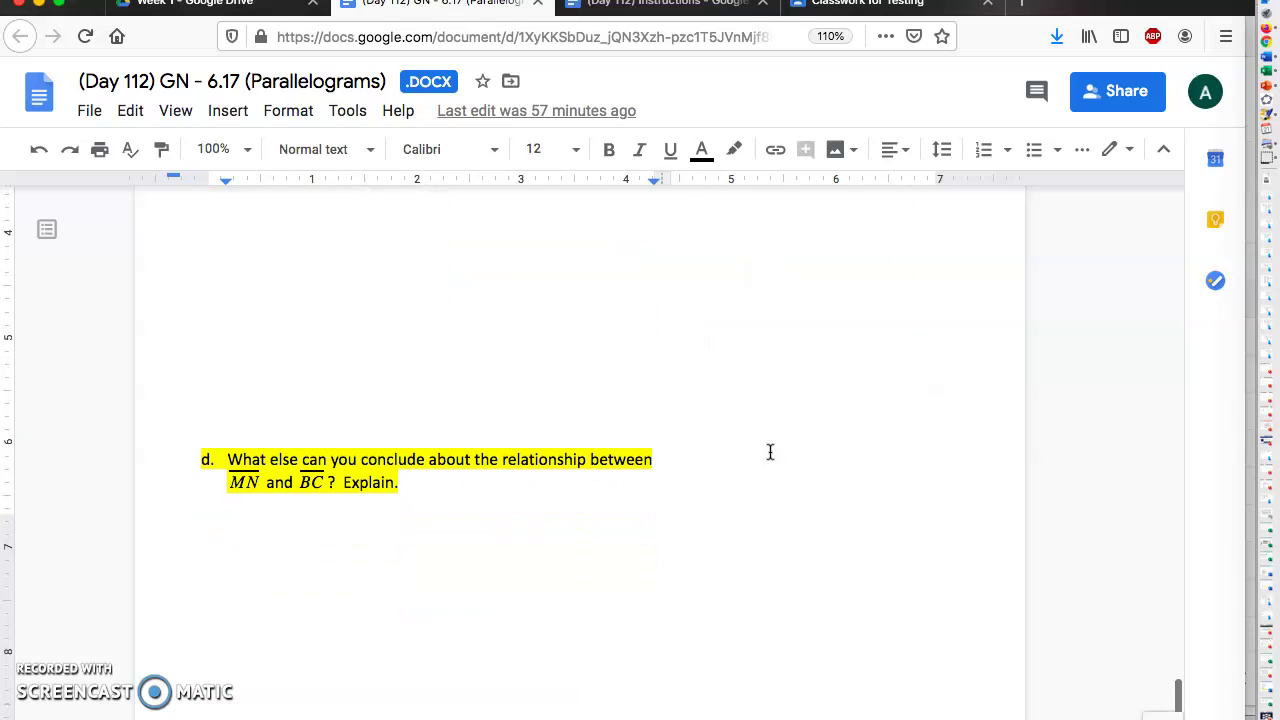
left_click_drag(408, 482, 215, 458)
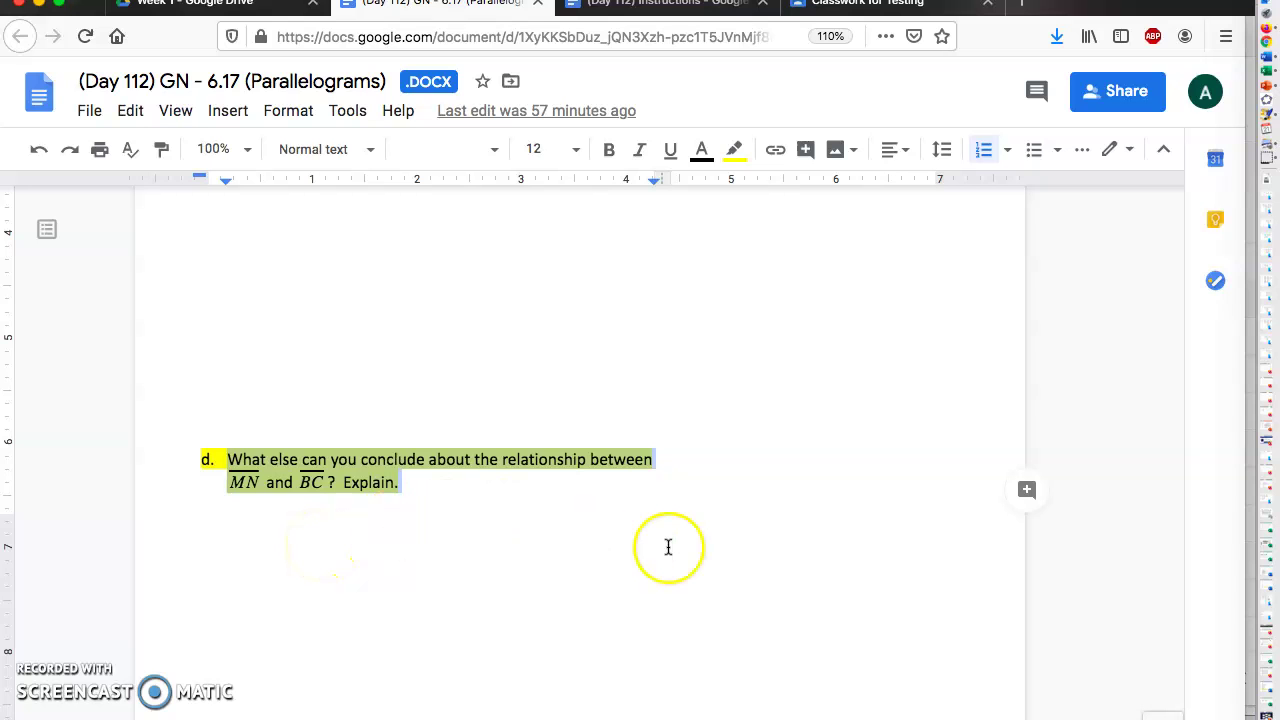
scroll(666, 543, "up", 8)
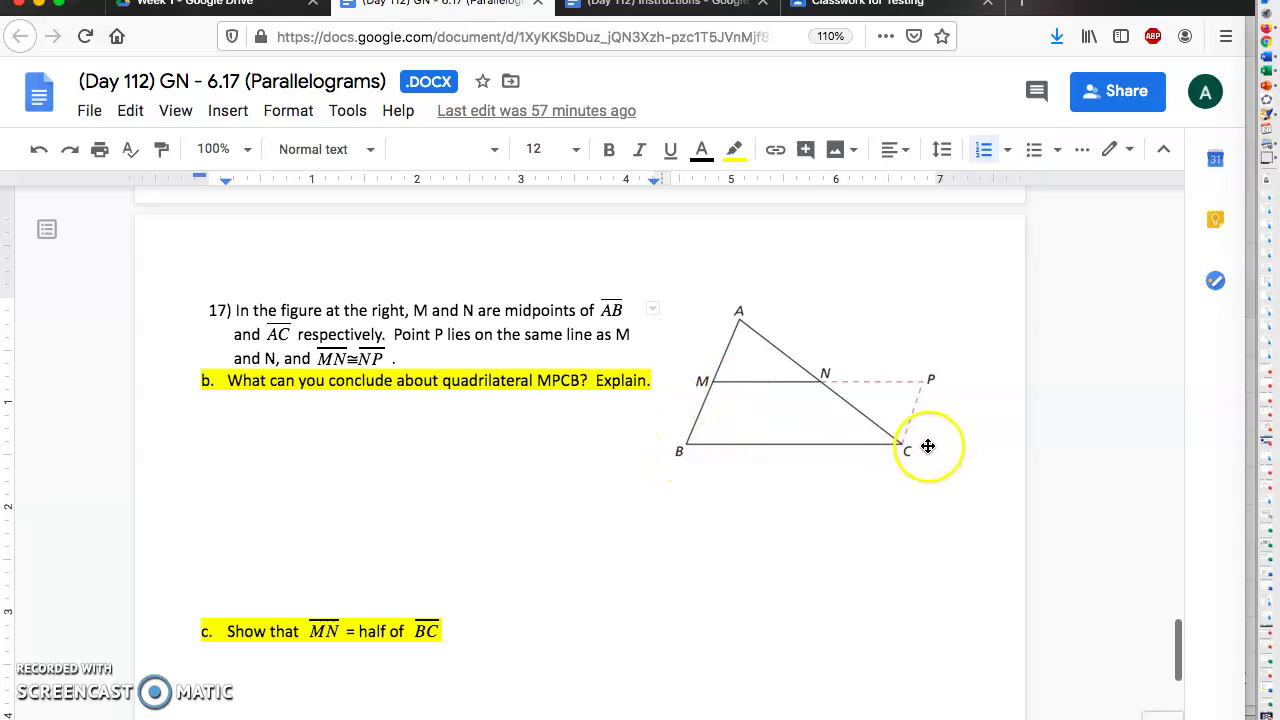
scroll(657, 575, "down", 6)
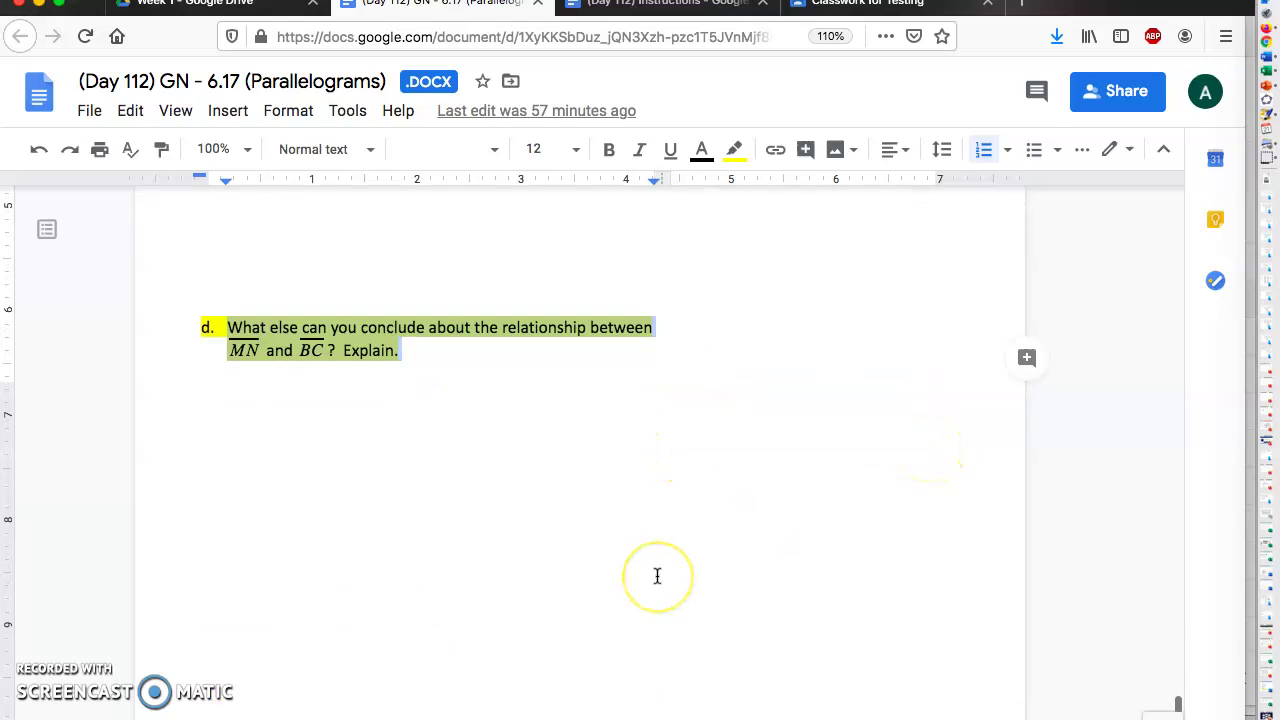